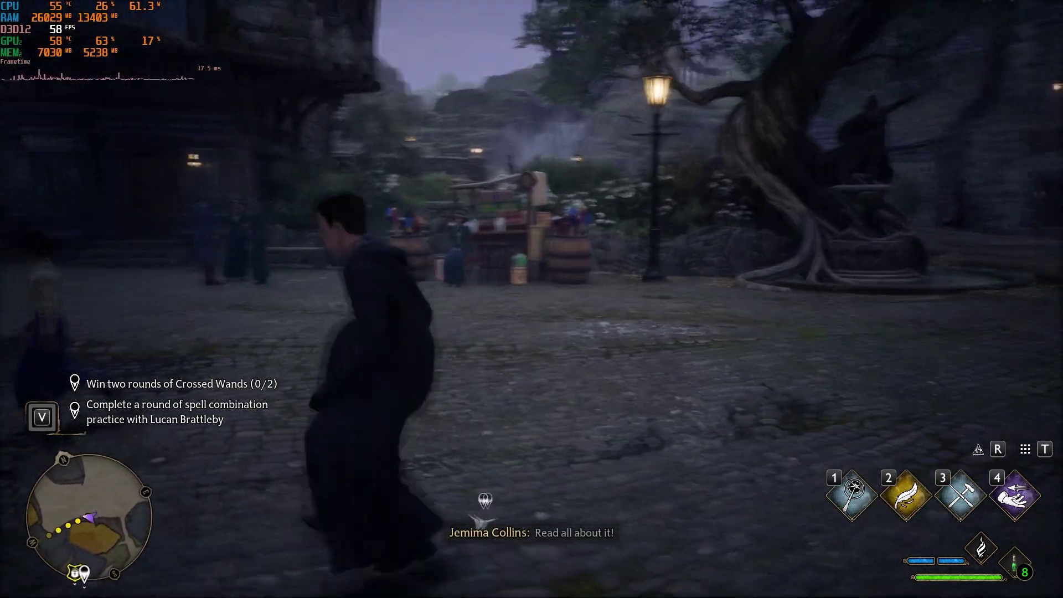
key("w")
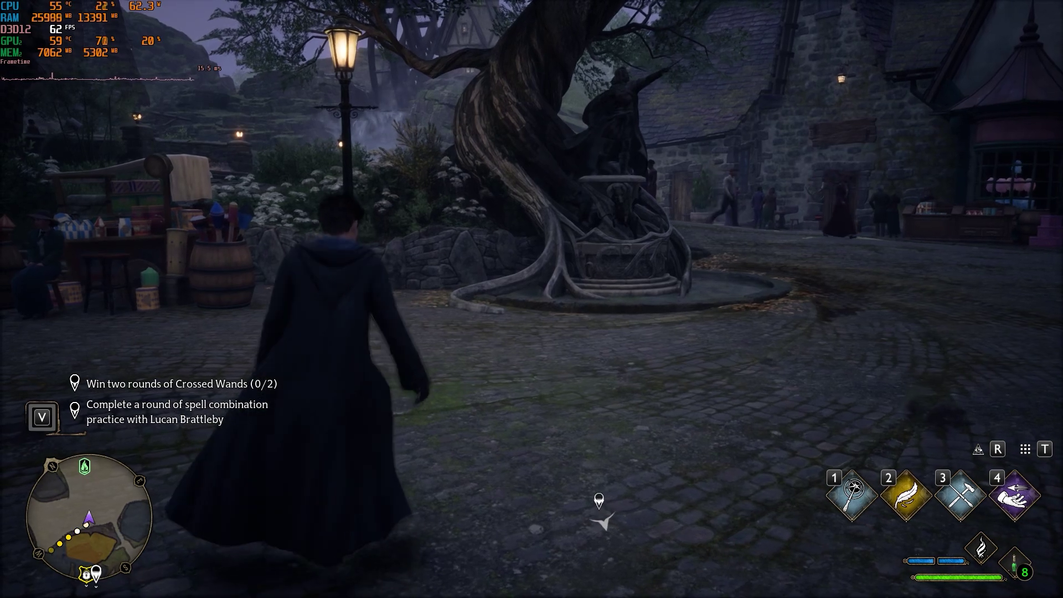
Step: Check that Frame Generation is On in Hogwarts Legacy's Display Options, then quit to the desktop
key("Tab")
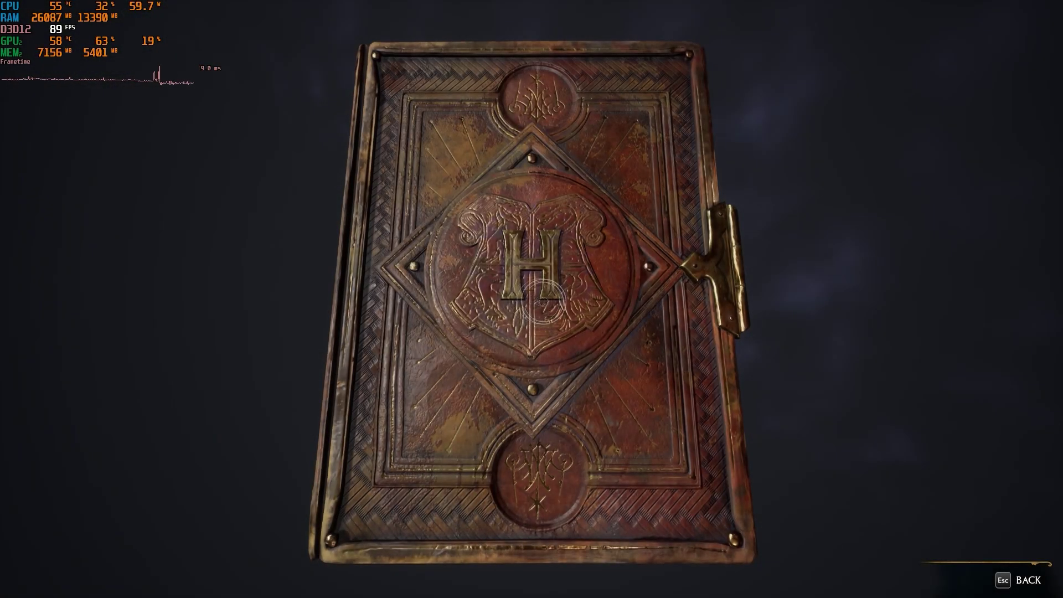
left_click(750, 423)
left_click(89, 151)
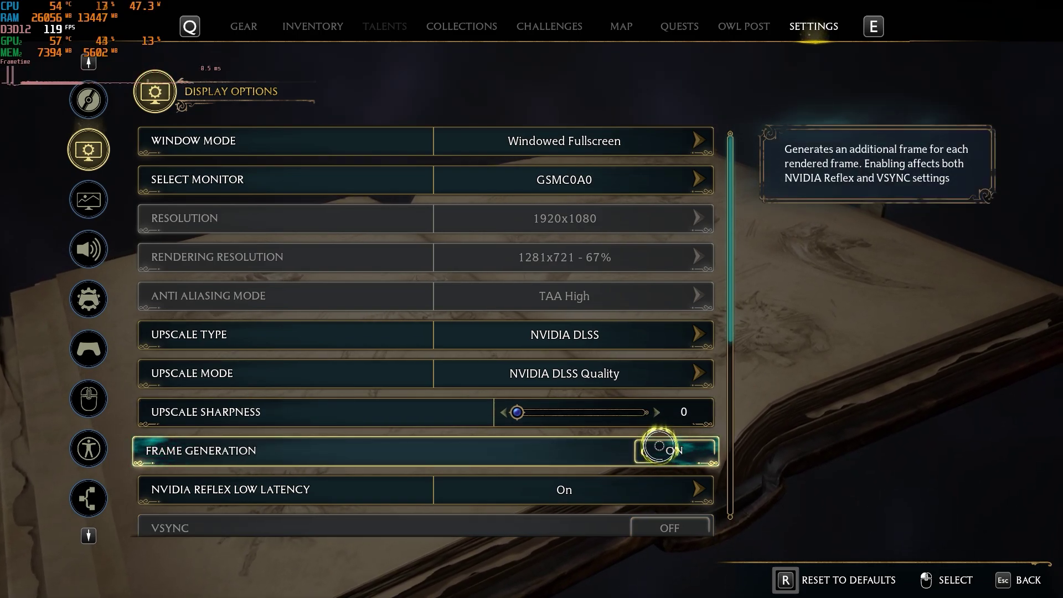
key("Escape")
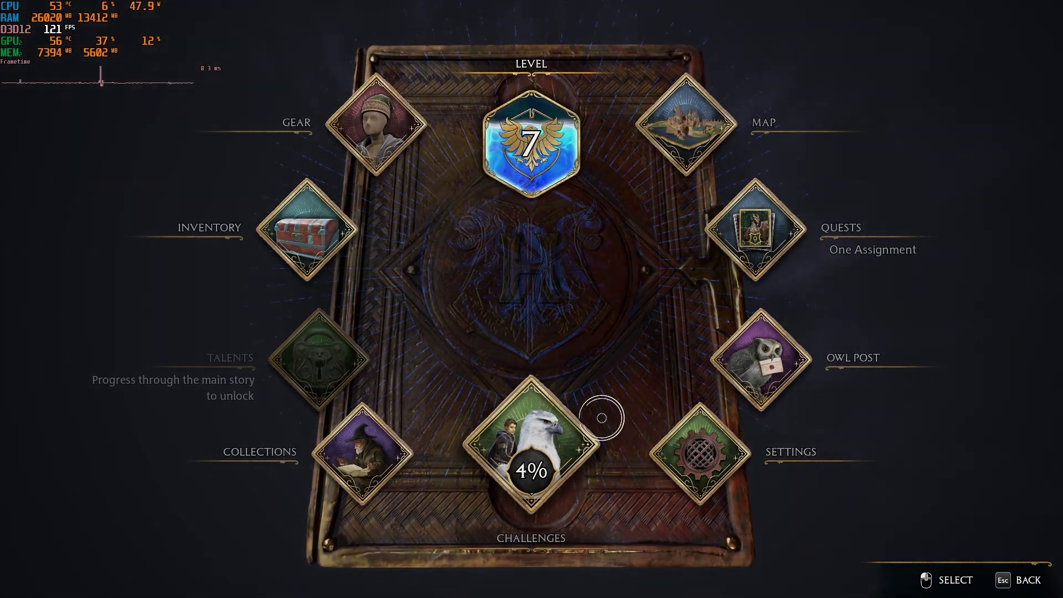
key("Escape")
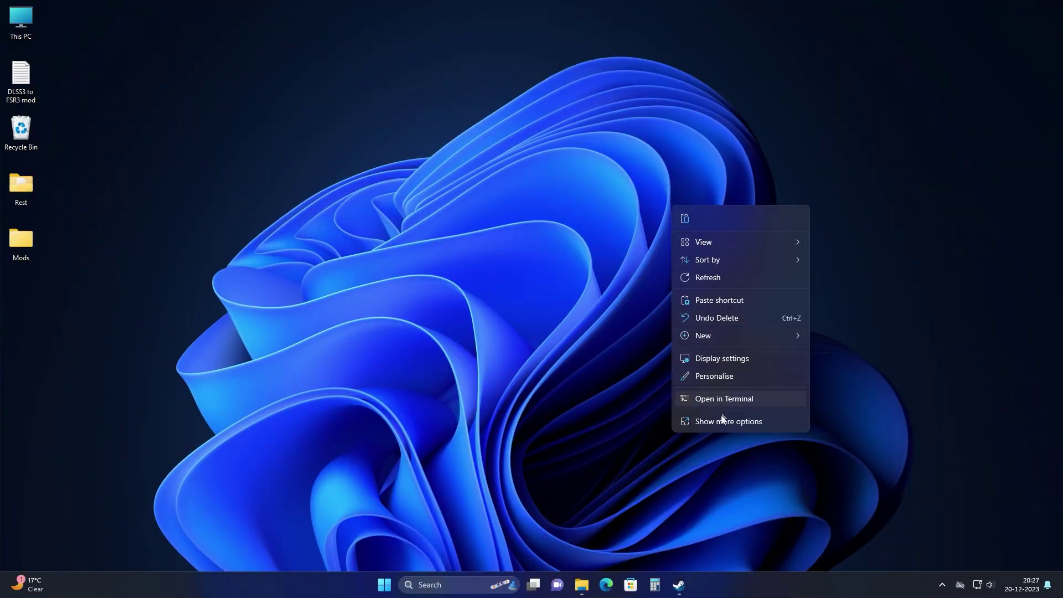
Step: Open Display settings > Graphics > default graphics settings to check GPU scheduling, VRR and windowed optimisations are On
left_click(720, 423)
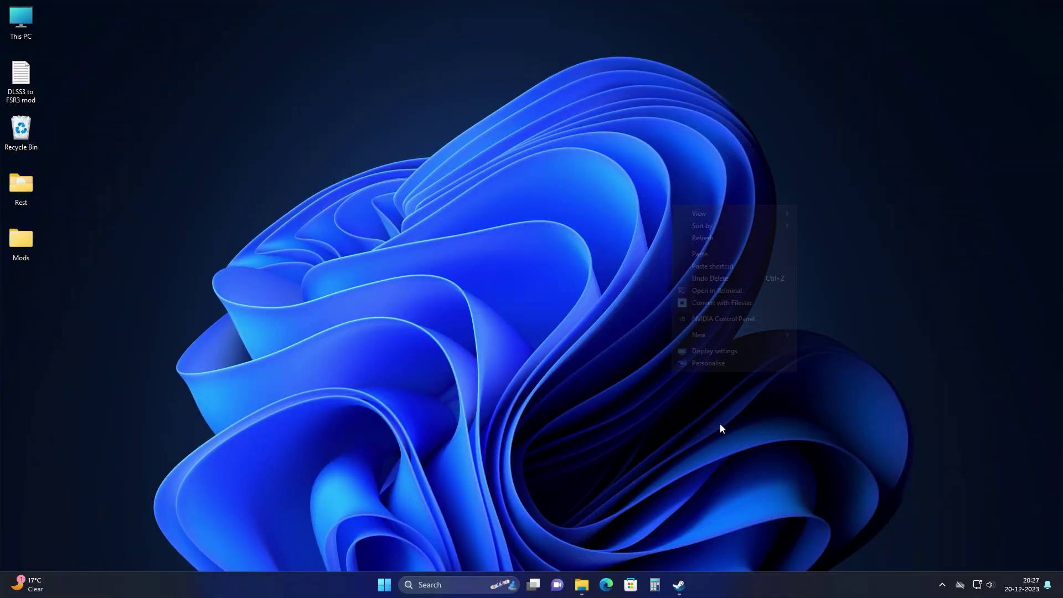
left_click(701, 353)
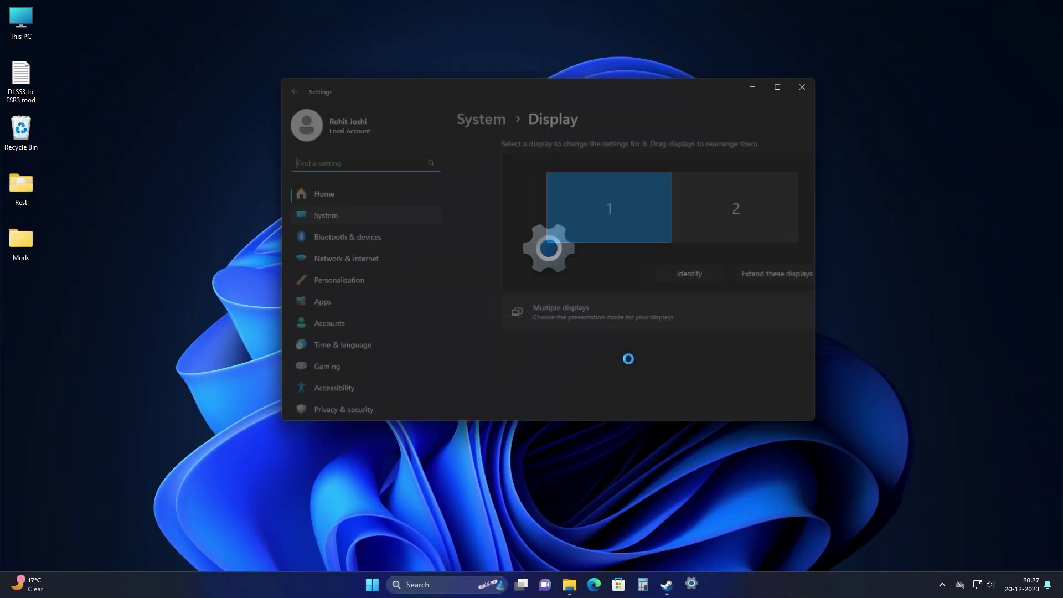
double_click(716, 84)
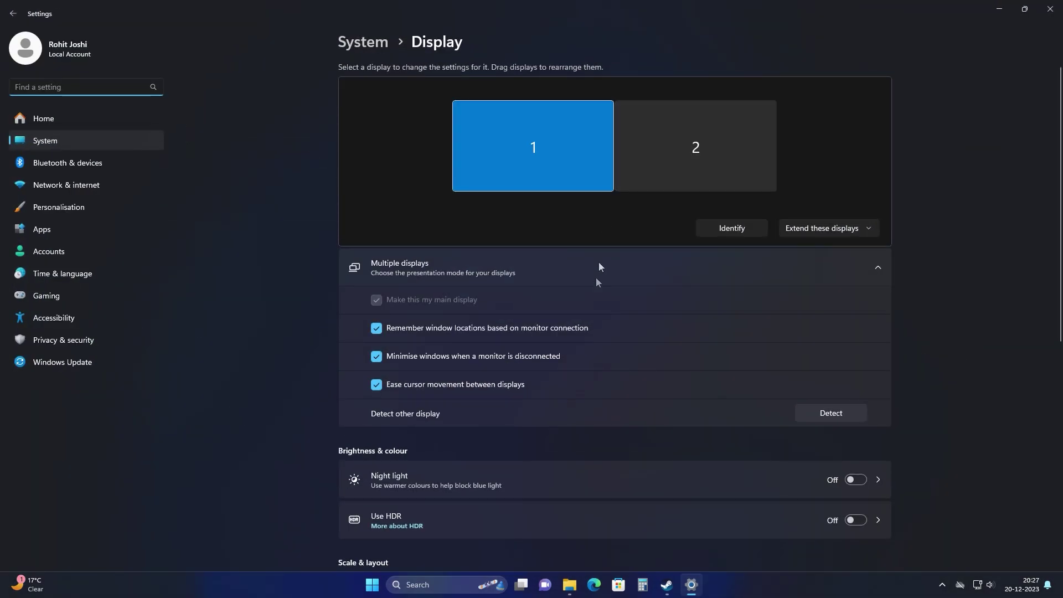
scroll(583, 357, "down", 7)
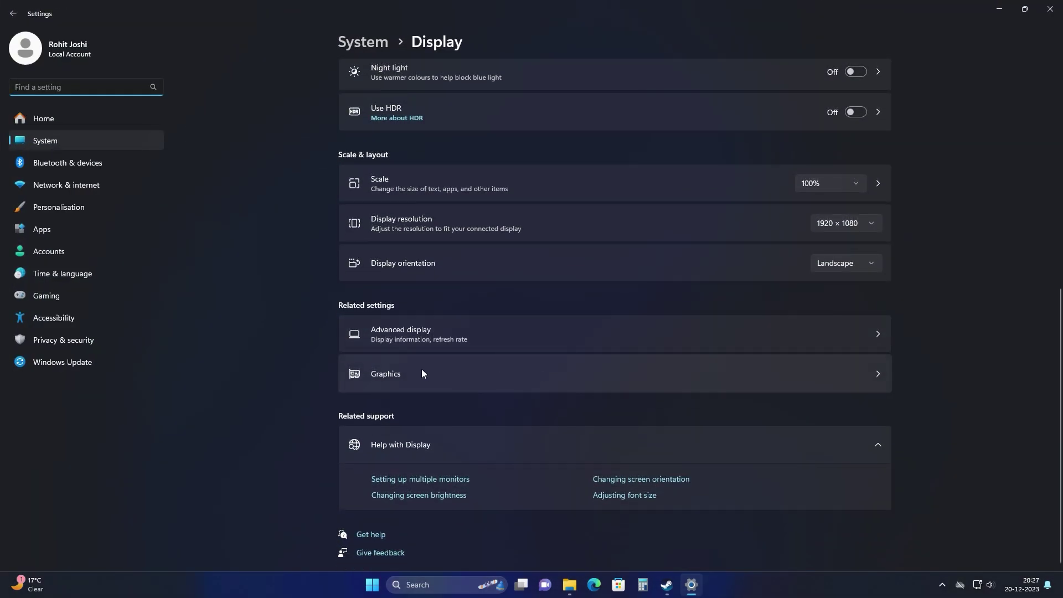
left_click(422, 373)
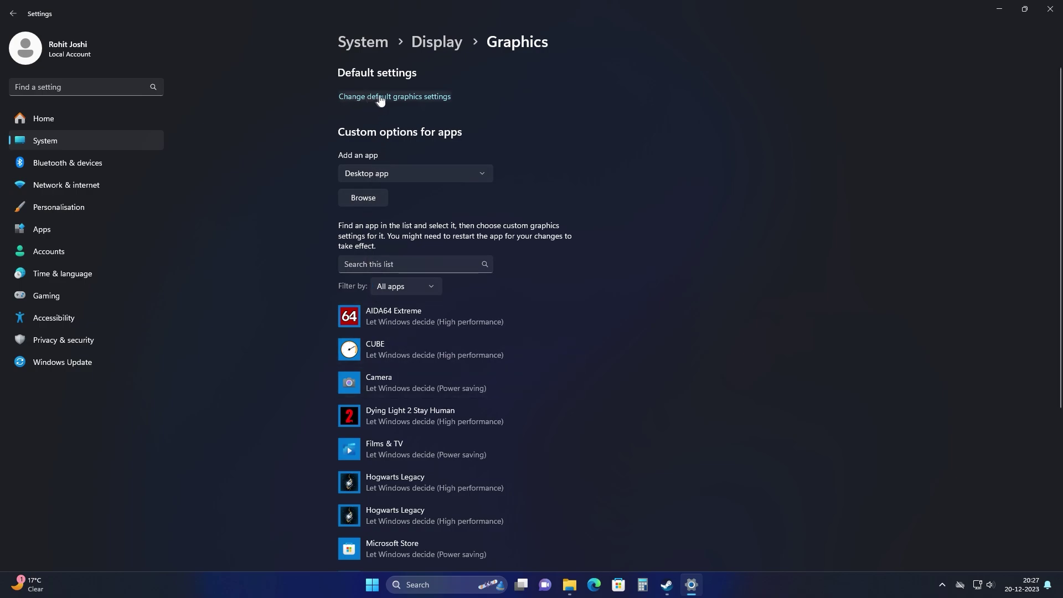
left_click(421, 100)
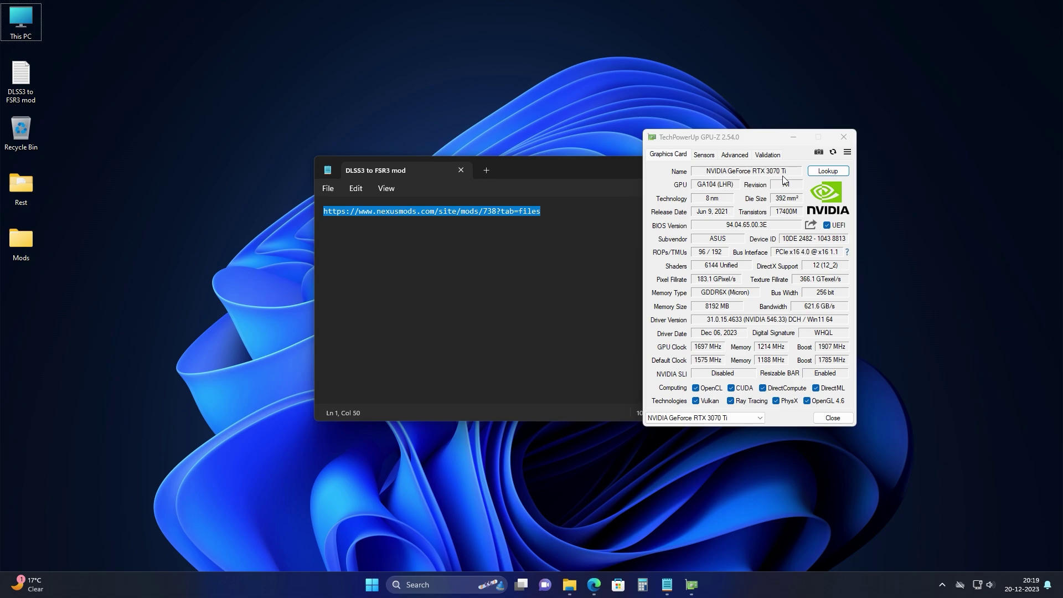
Step: Copy the Nexus Mods files-page link from the Notepad note and switch to Edge
right_click(494, 211)
left_click(537, 272)
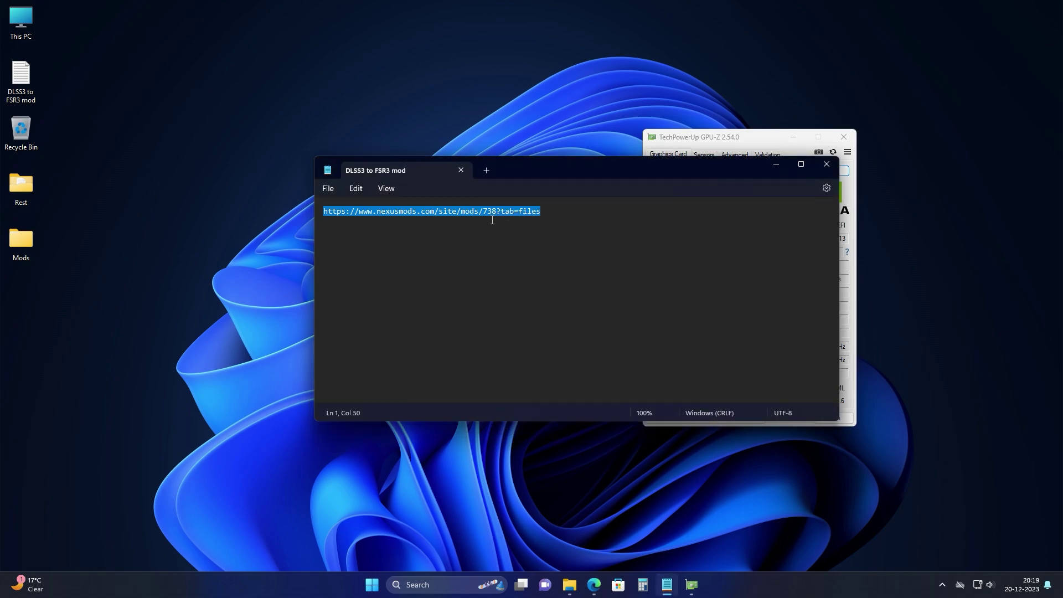
left_click(594, 585)
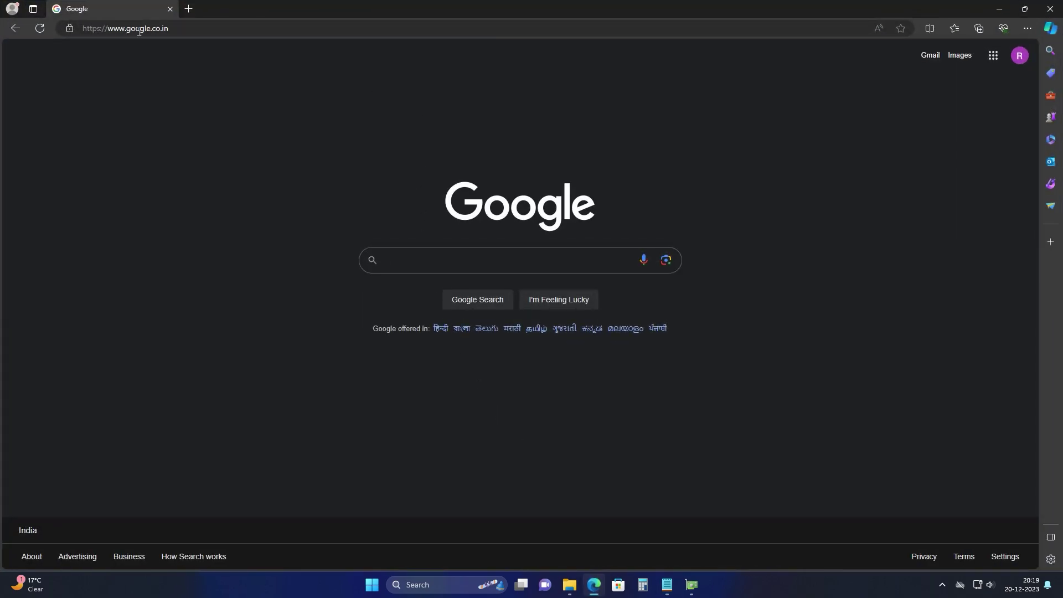
Step: Load the pasted dlssg-to-fsr3 files-page link and scroll down to the Old Files list with version 0.50
left_click(180, 32)
key("ctrl+v")
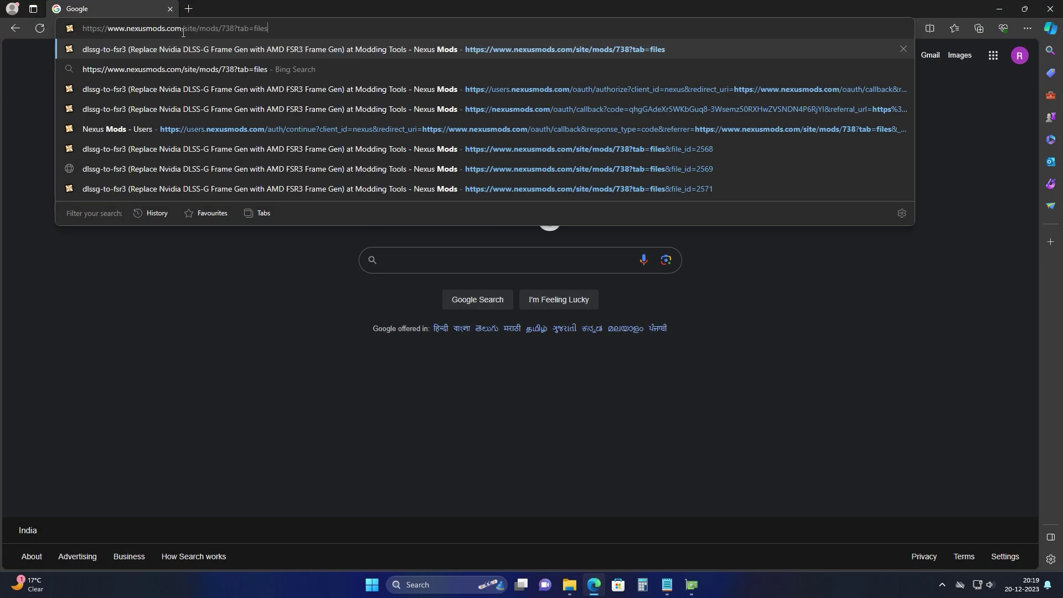
key("Return")
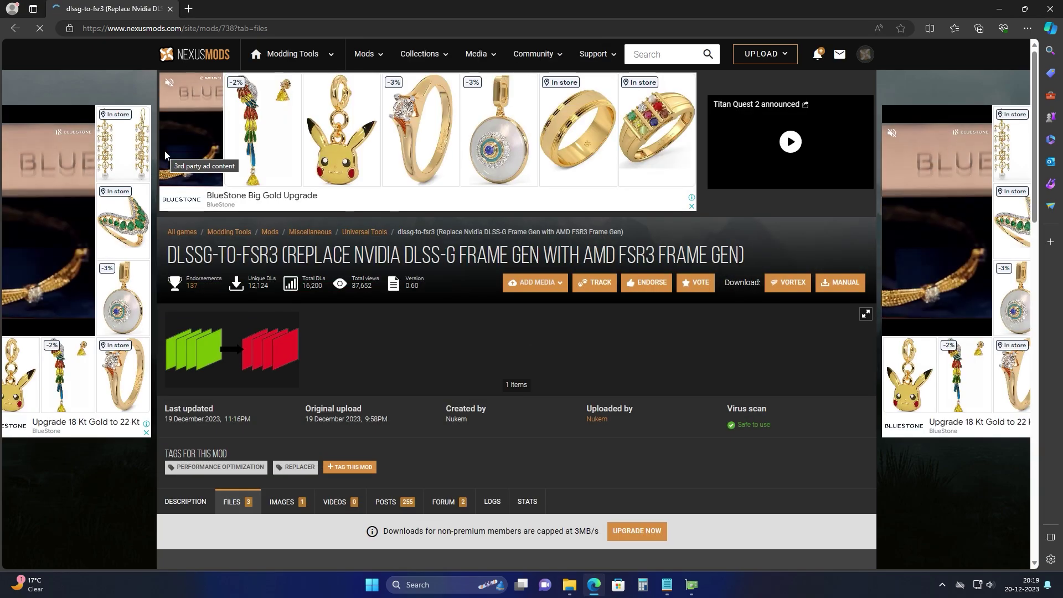
scroll(395, 363, "down", 3)
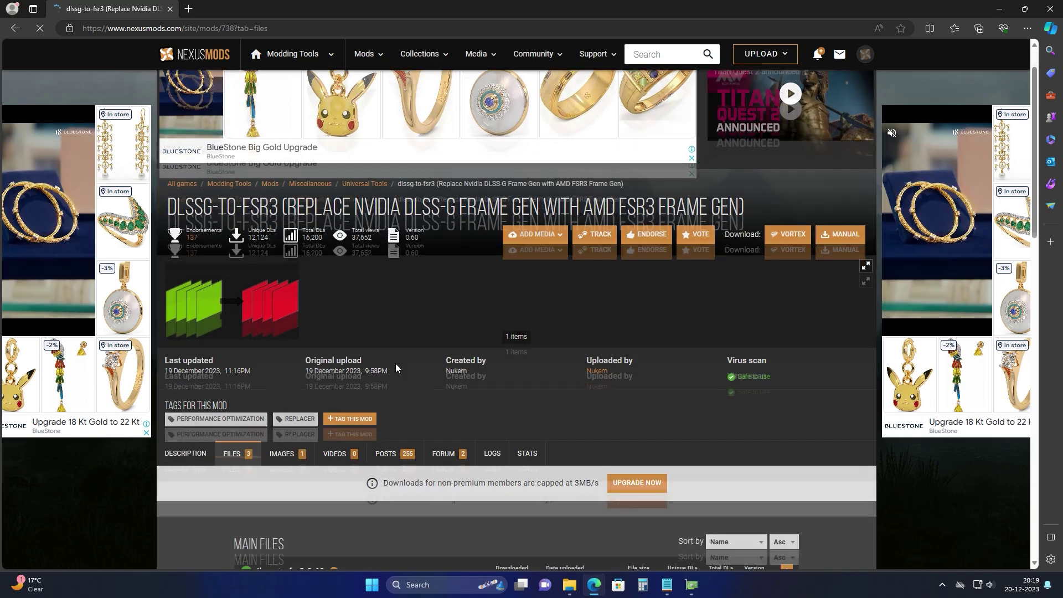
scroll(395, 363, "down", 5)
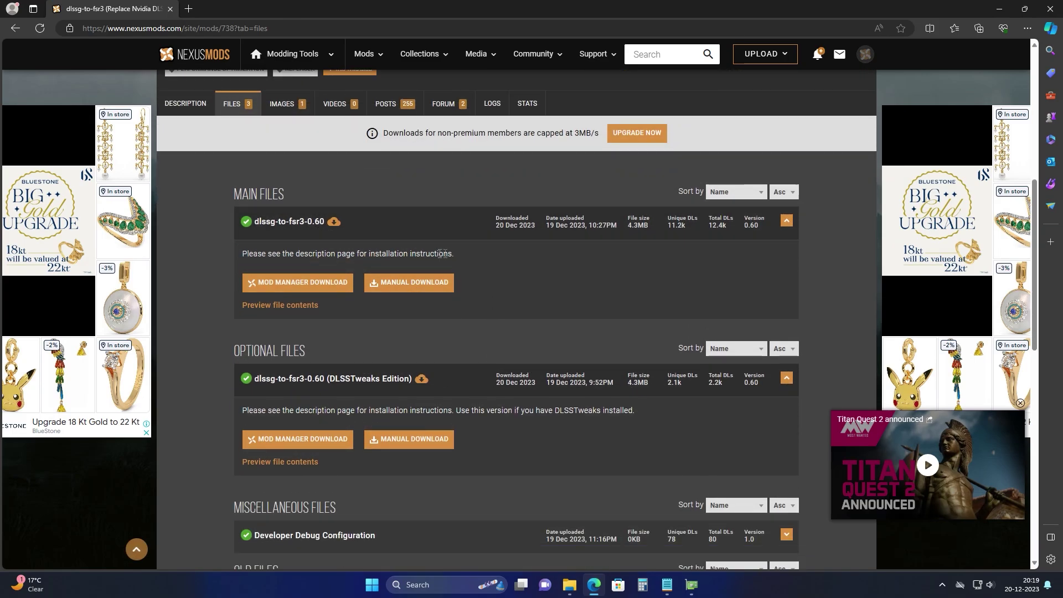
scroll(460, 253, "down", 4)
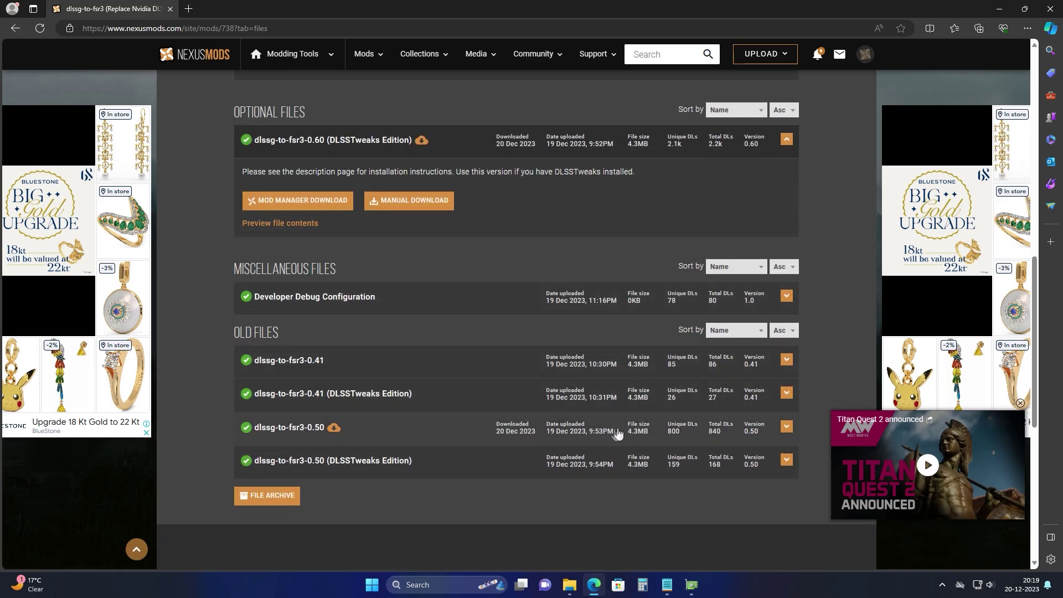
Step: Download dlssg-to-fsr3-0.50 through Manual Download and Slow Download, then close Edge
left_click(337, 431)
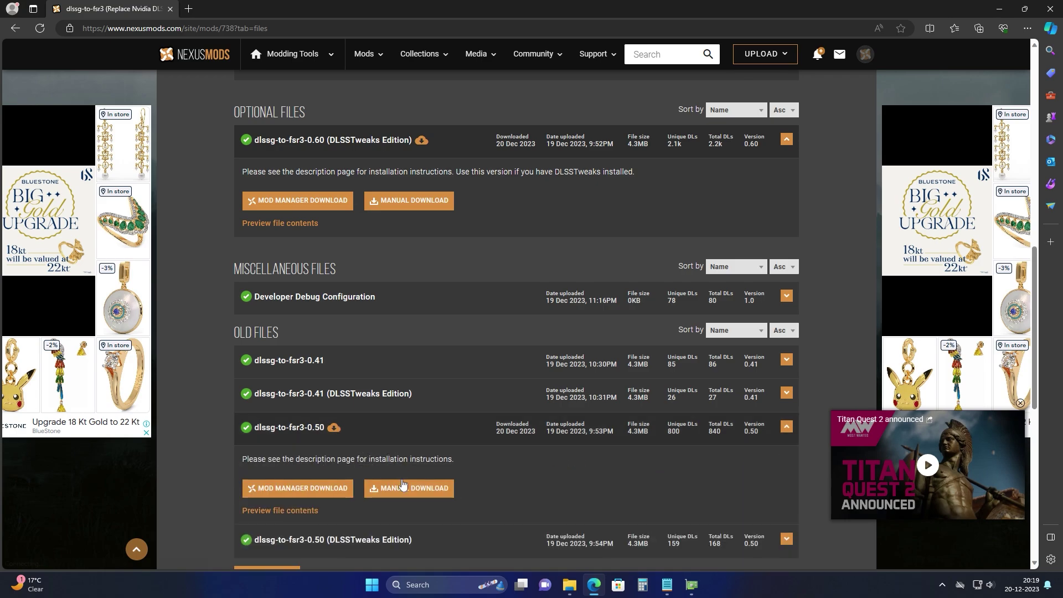
left_click(410, 493)
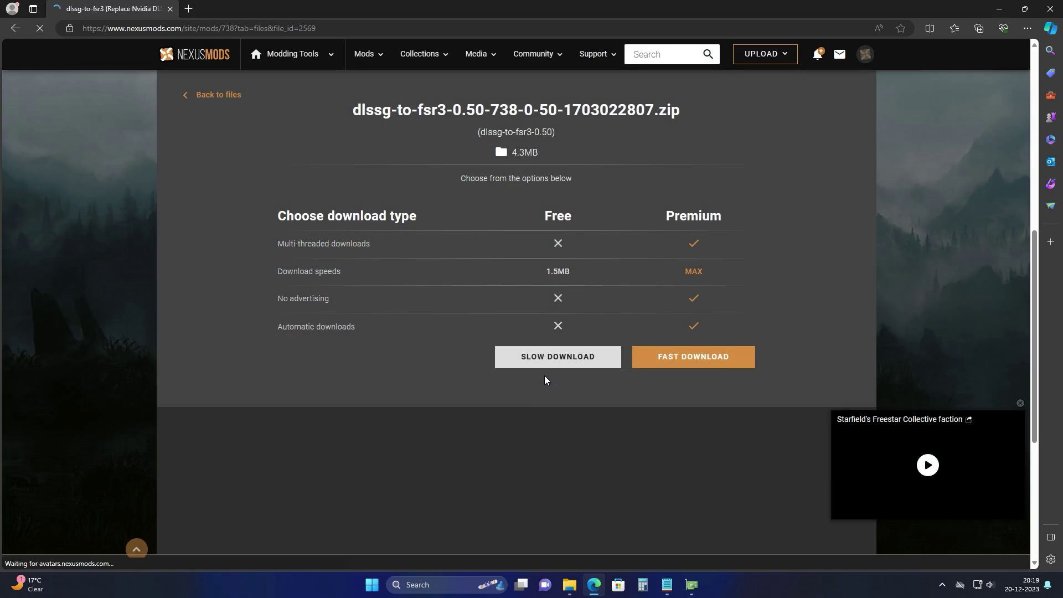
left_click(562, 354)
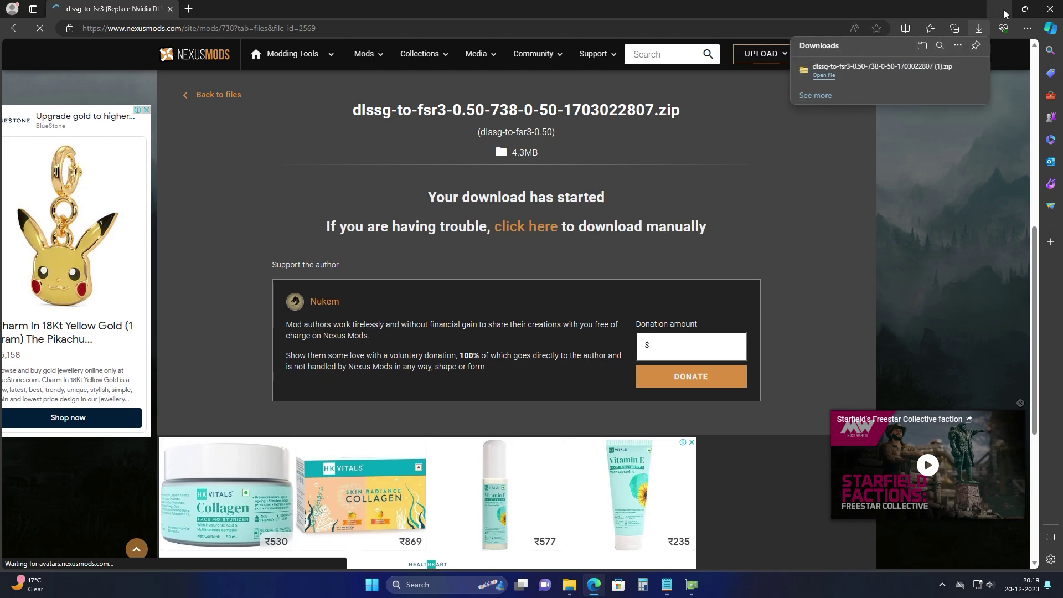
left_click(1043, 10)
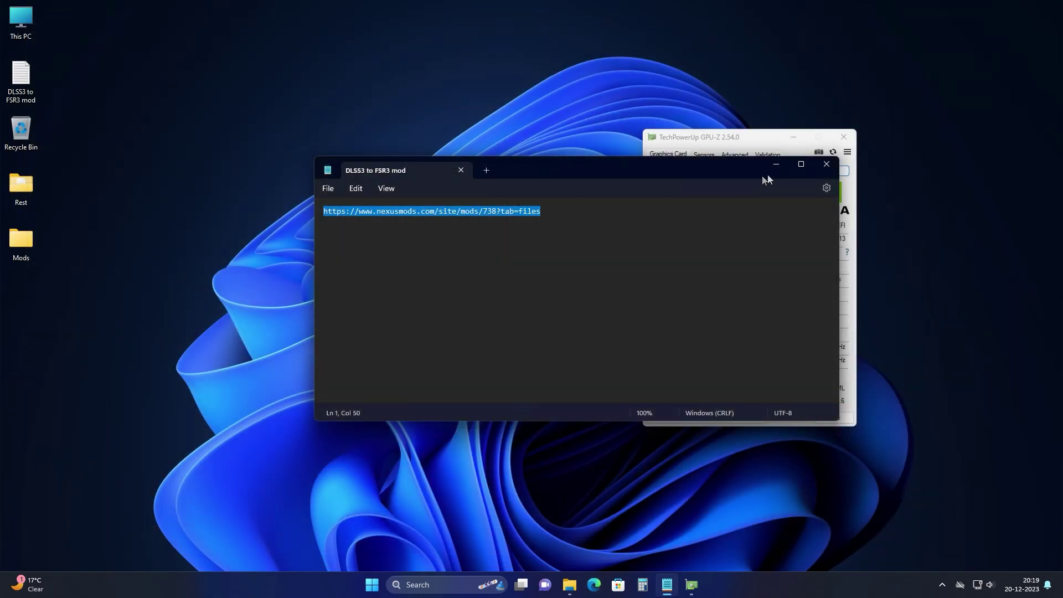
Step: Close Notepad and GPU-Z and open the Mods folder
left_click(826, 163)
left_click(843, 137)
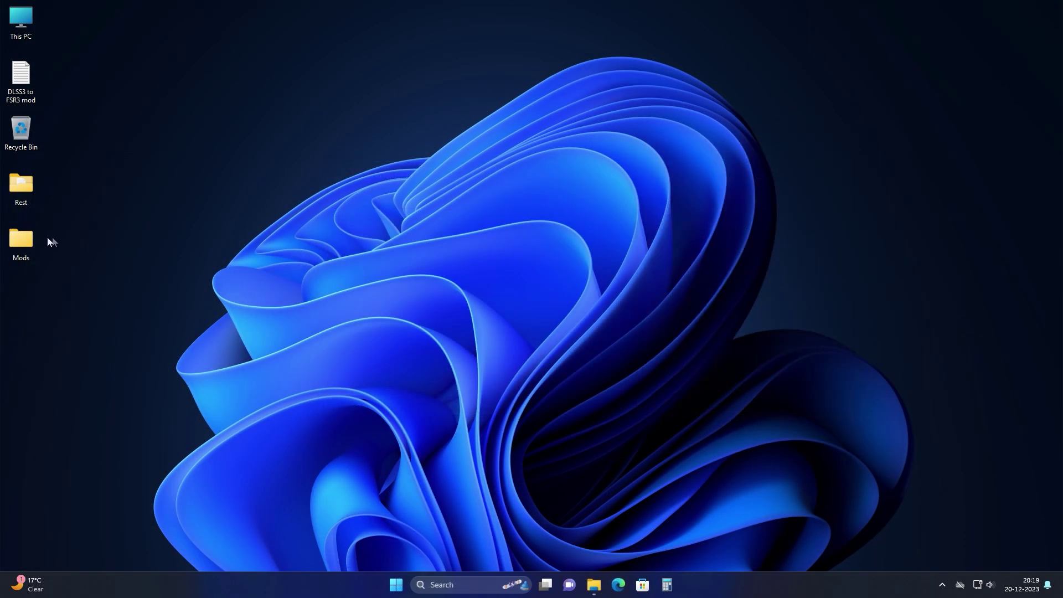
double_click(31, 244)
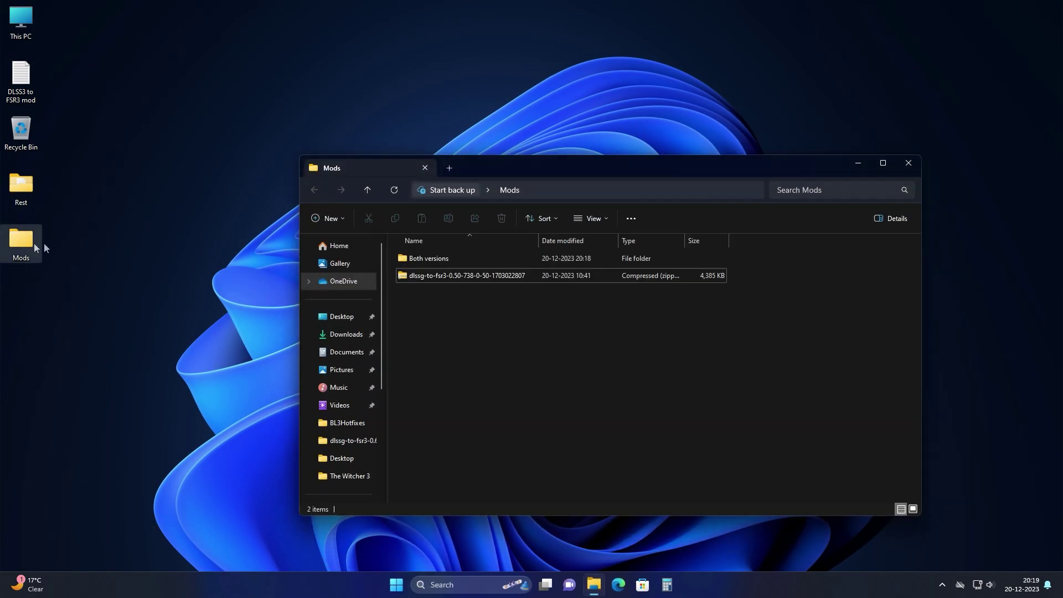
Step: Extract the dlssg-to-fsr3-0.50 zip with WinRAR into its own folder and open that folder
right_click(444, 275)
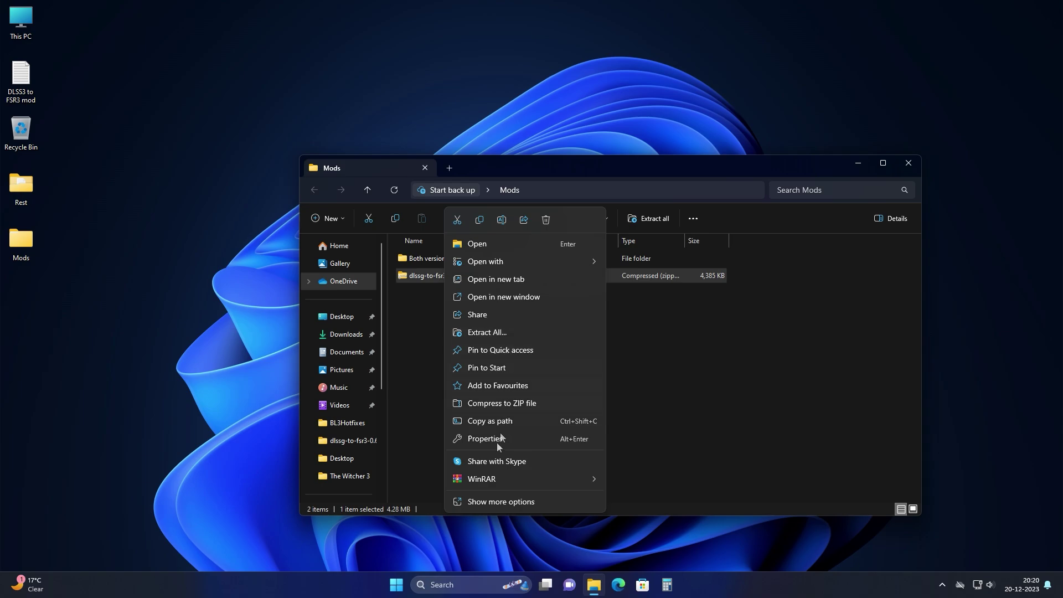
mouse_move(503, 480)
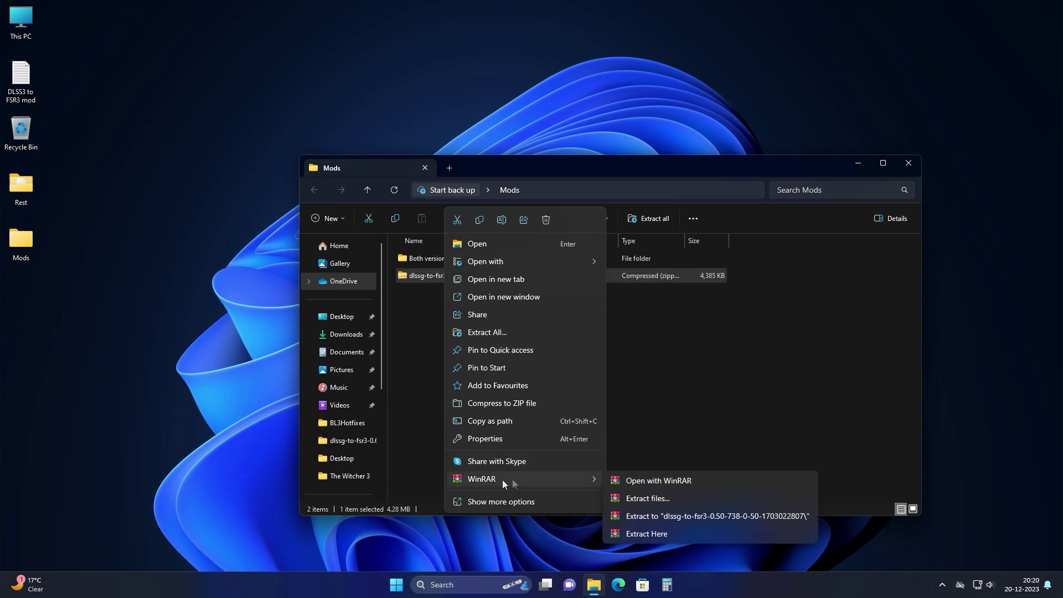
left_click(669, 516)
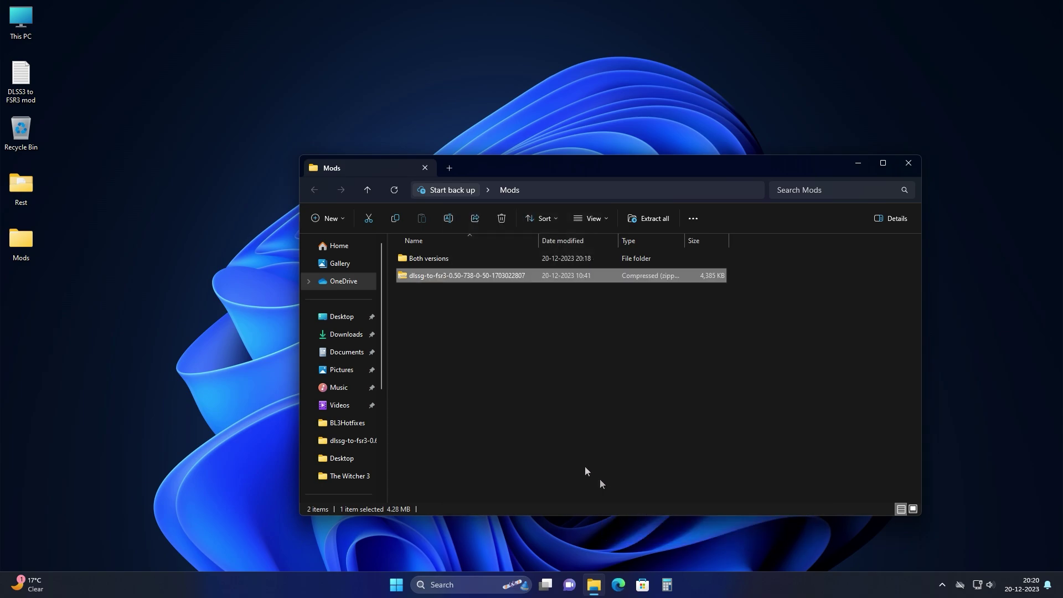
left_click(416, 326)
double_click(466, 277)
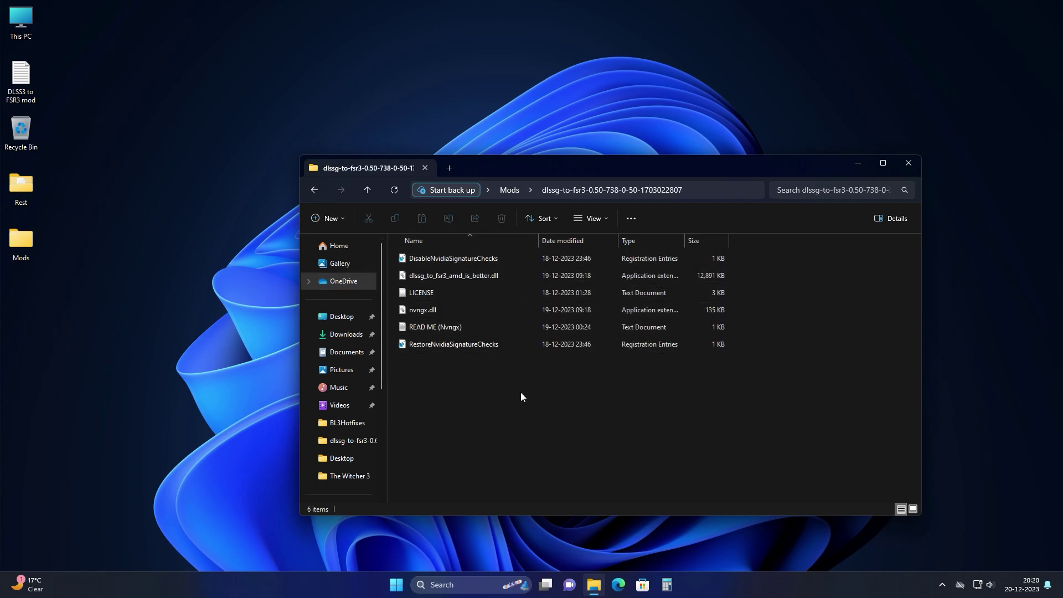
Step: Read the READ ME (Nvngx) install instructions in Notepad, then close it
double_click(459, 328)
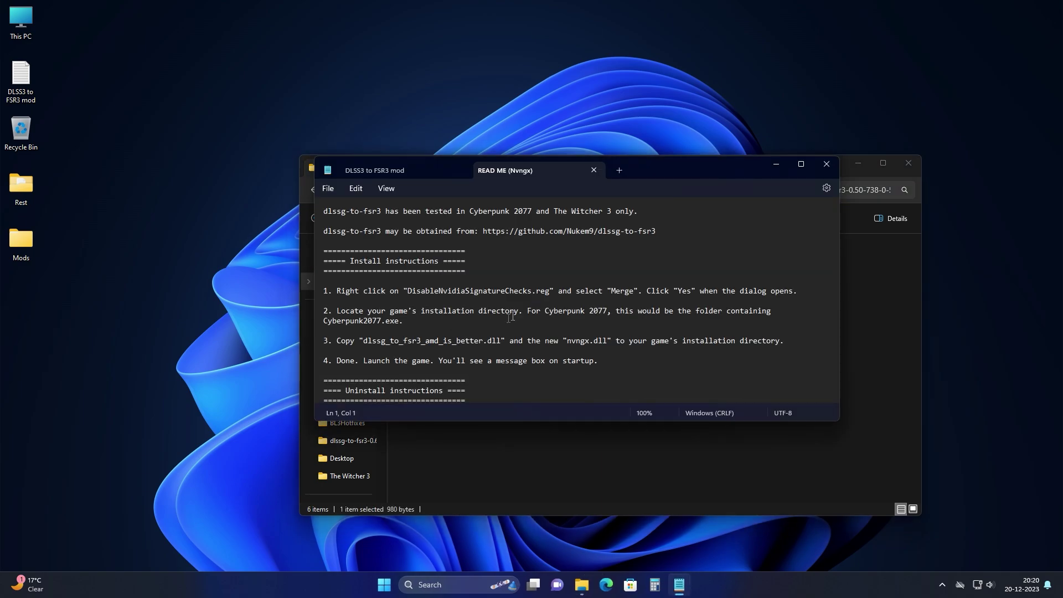
scroll(517, 314, "down", 2)
scroll(517, 313, "up", 2)
left_click_drag(328, 212, 640, 218)
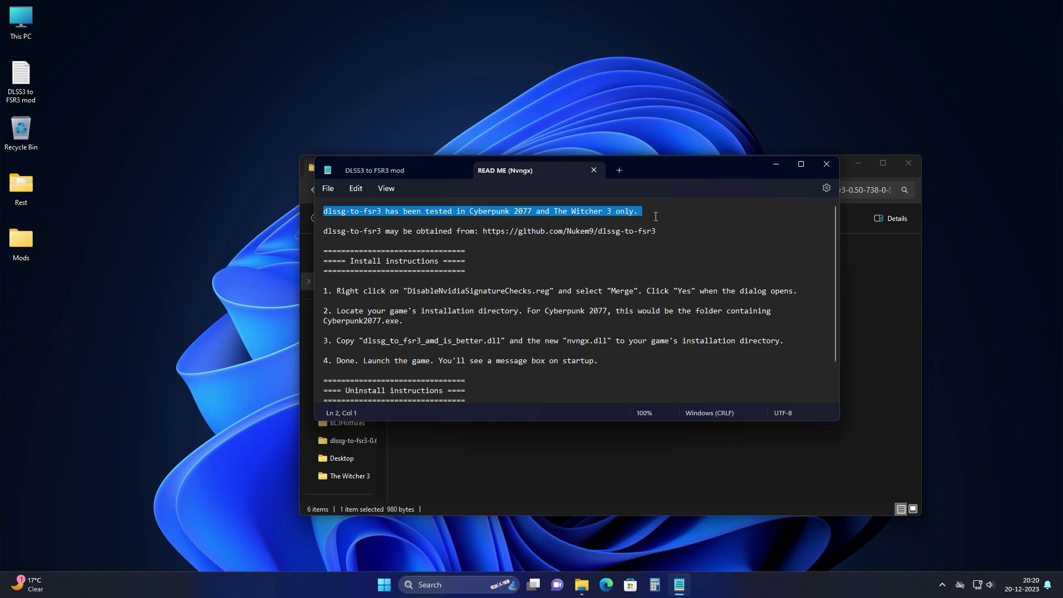
left_click(655, 217)
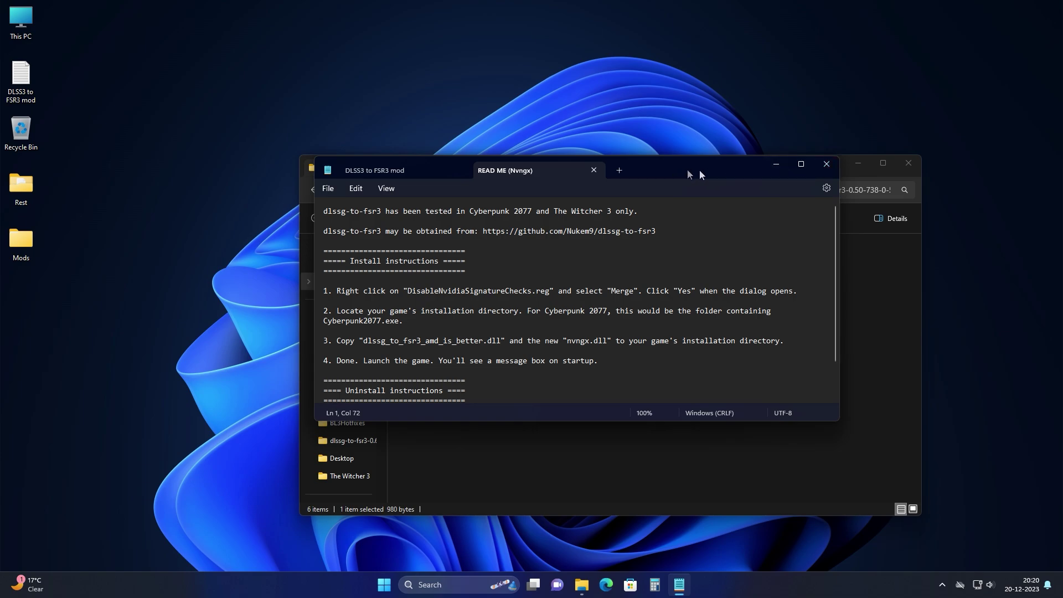
left_click(826, 164)
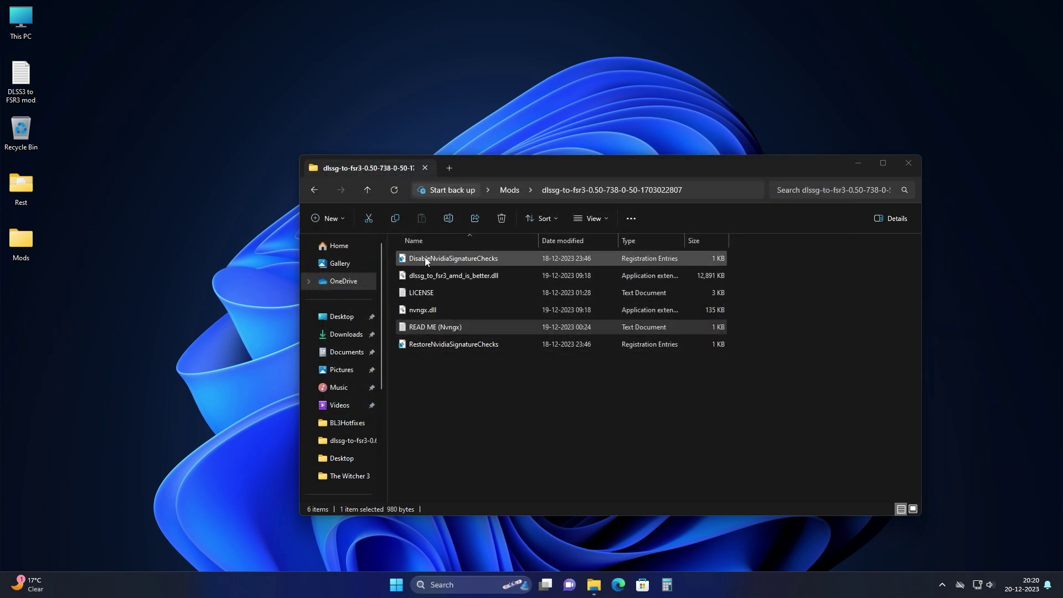
Step: Merge DisableNvidiaSignatureChecks.reg into the registry, approving the UAC prompt and warning
double_click(506, 258)
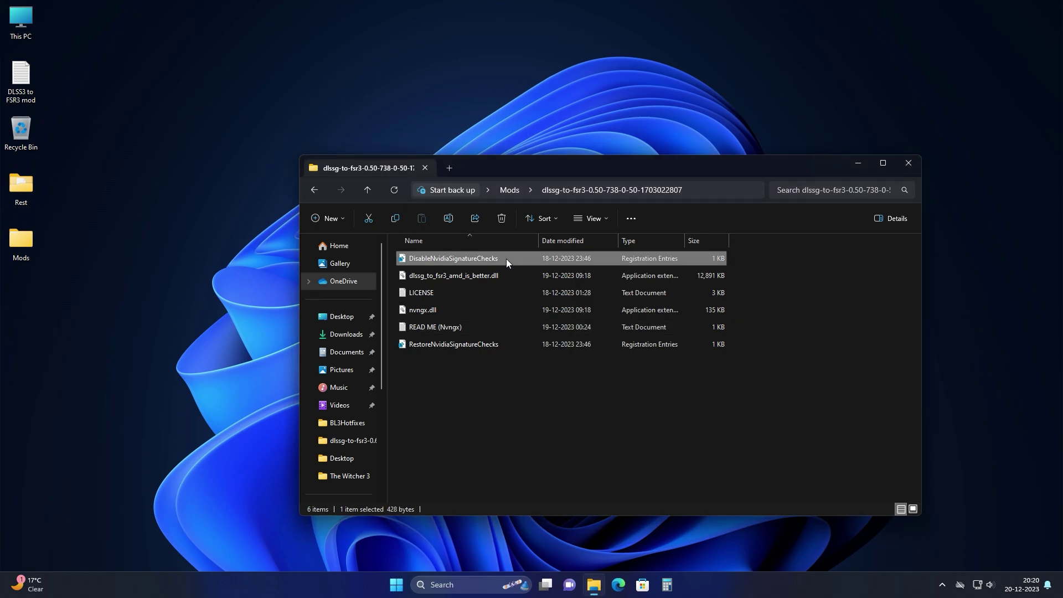
left_click(488, 380)
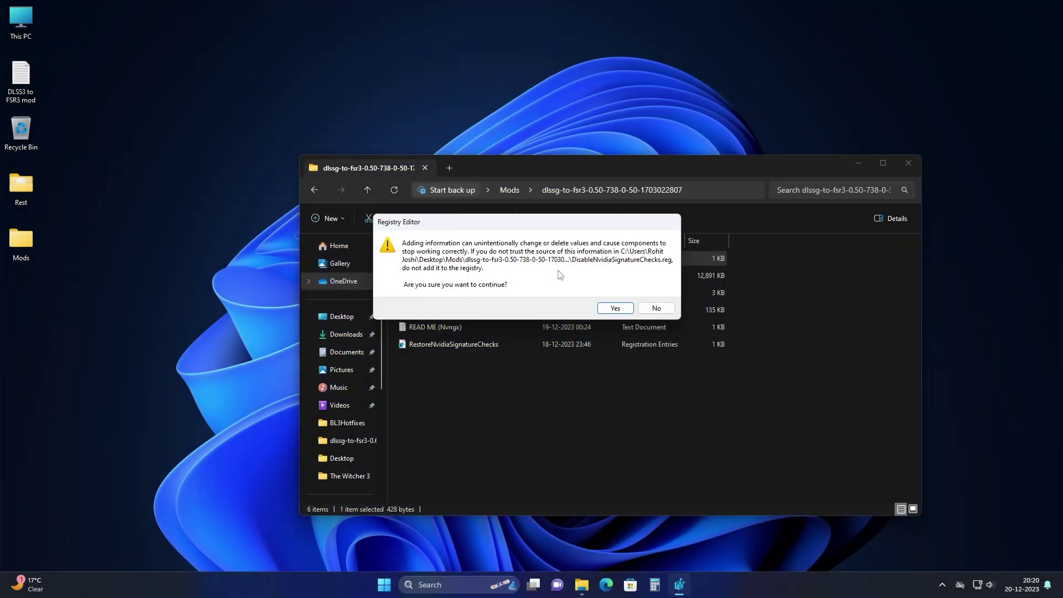
left_click(615, 308)
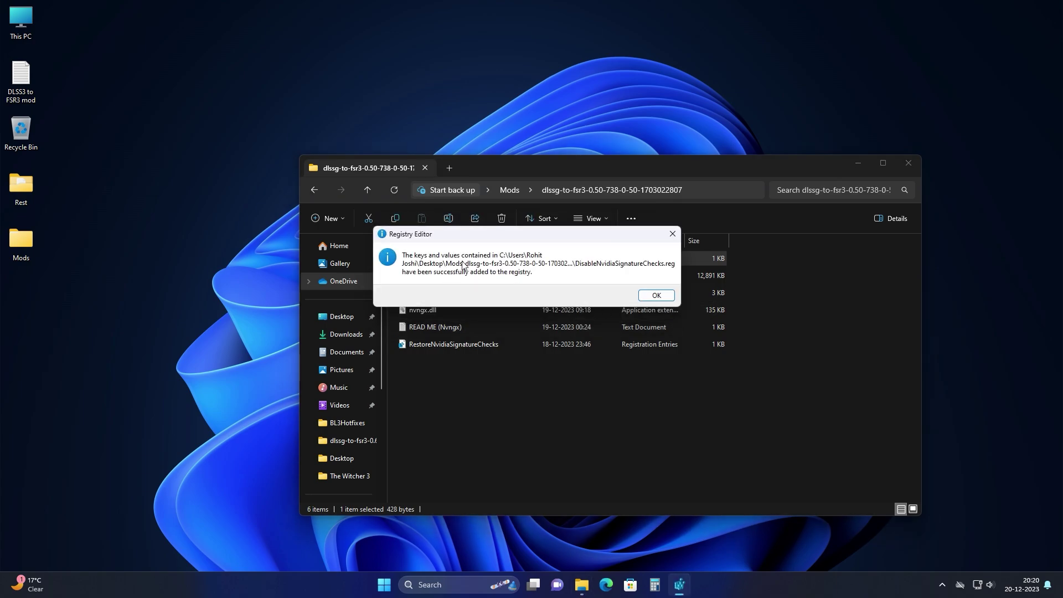
left_click(656, 295)
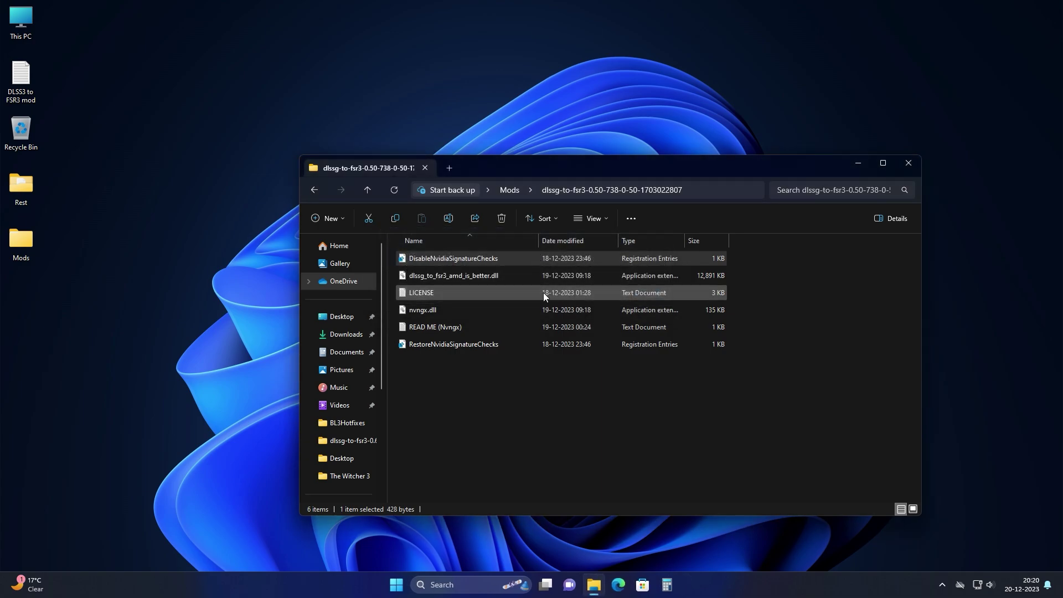
Step: Copy nvngx.dll and dlssg_to_fsr3_amd_is_better.dll from the mod folder
left_click(433, 310)
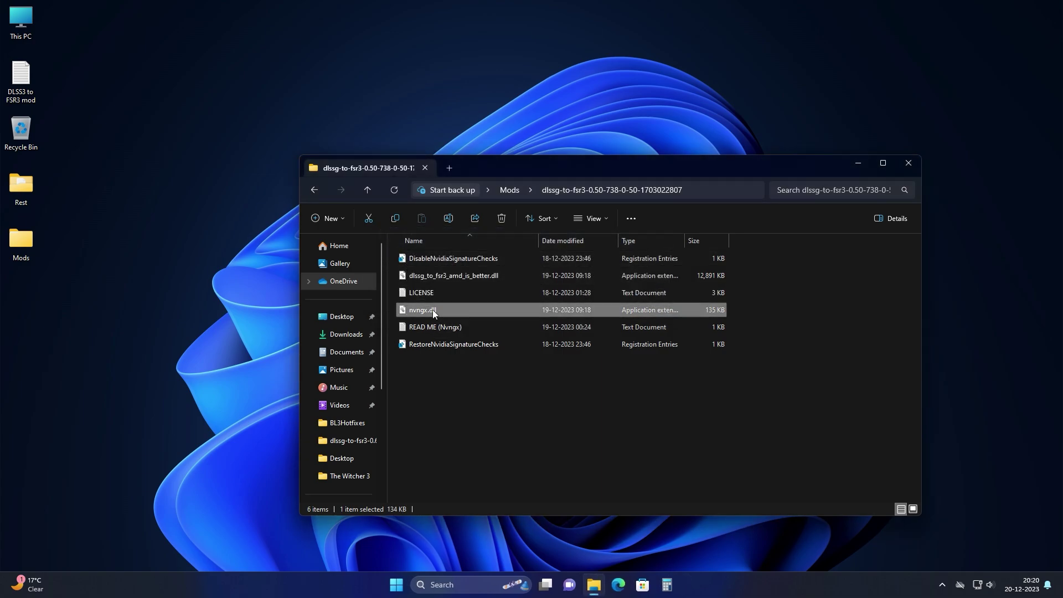
left_click(444, 277, "ctrl")
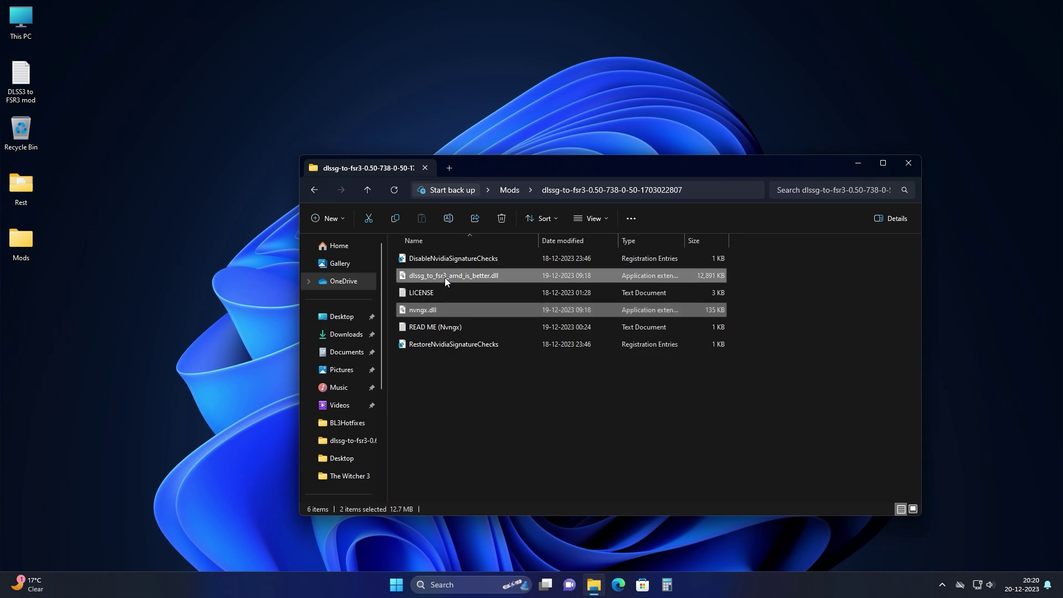
right_click(469, 271)
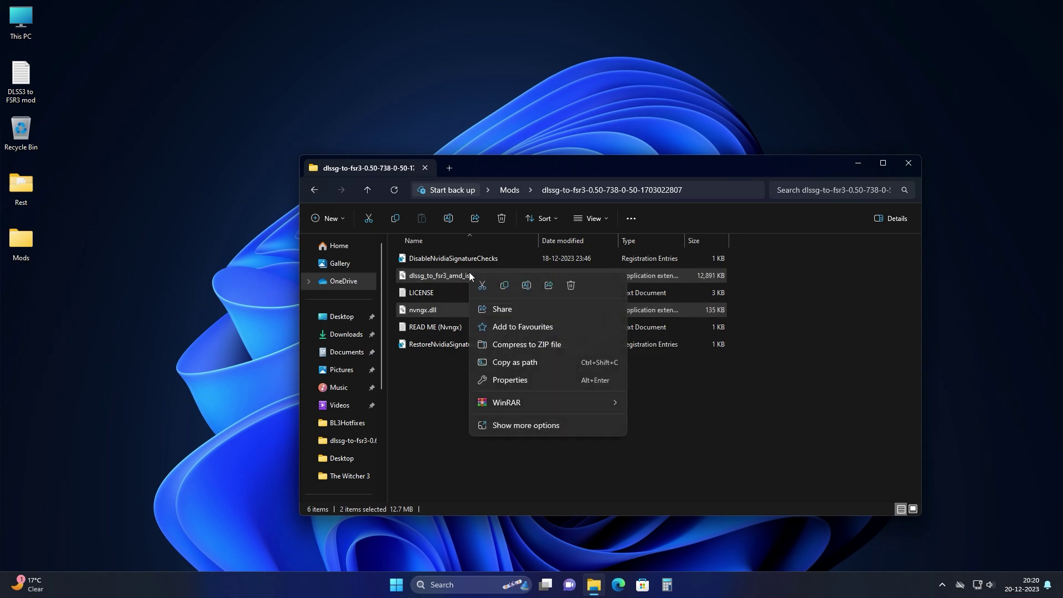
left_click(504, 285)
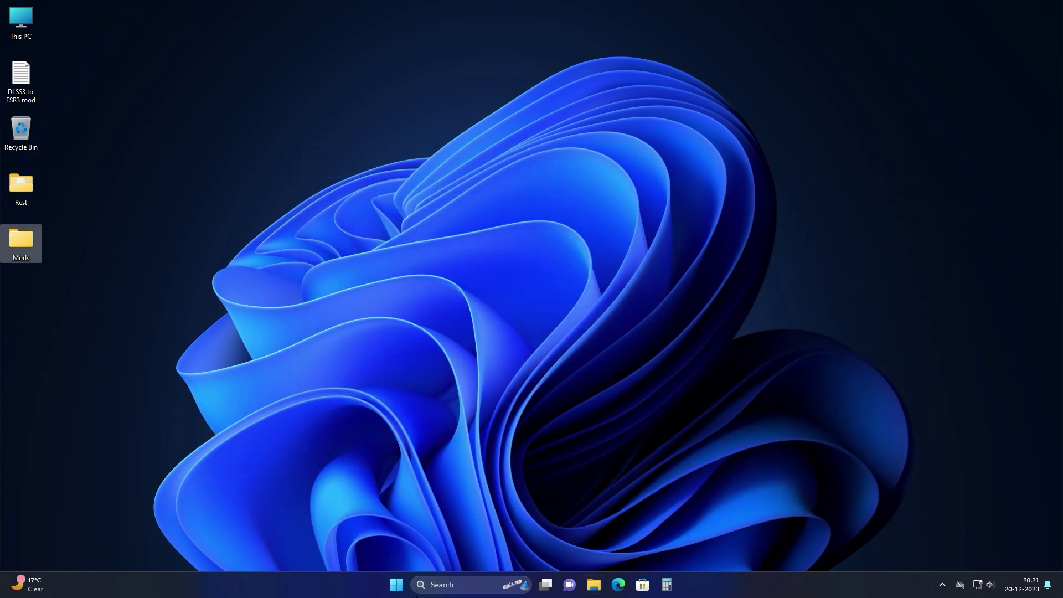
Step: Bring up Steam from the hidden tray icons after searching for 'steam'
left_click(450, 585)
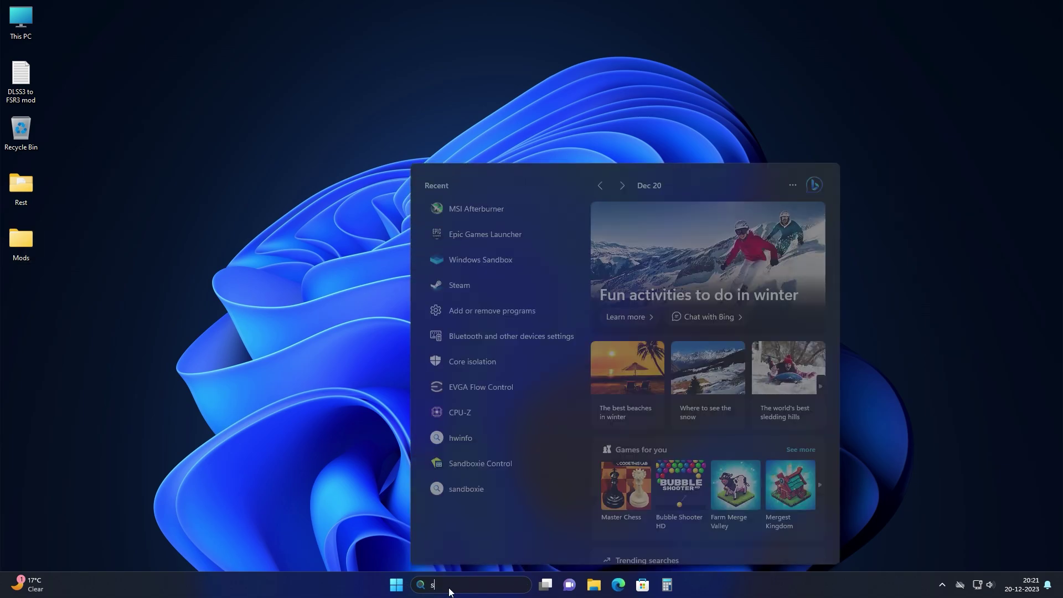
type("steam")
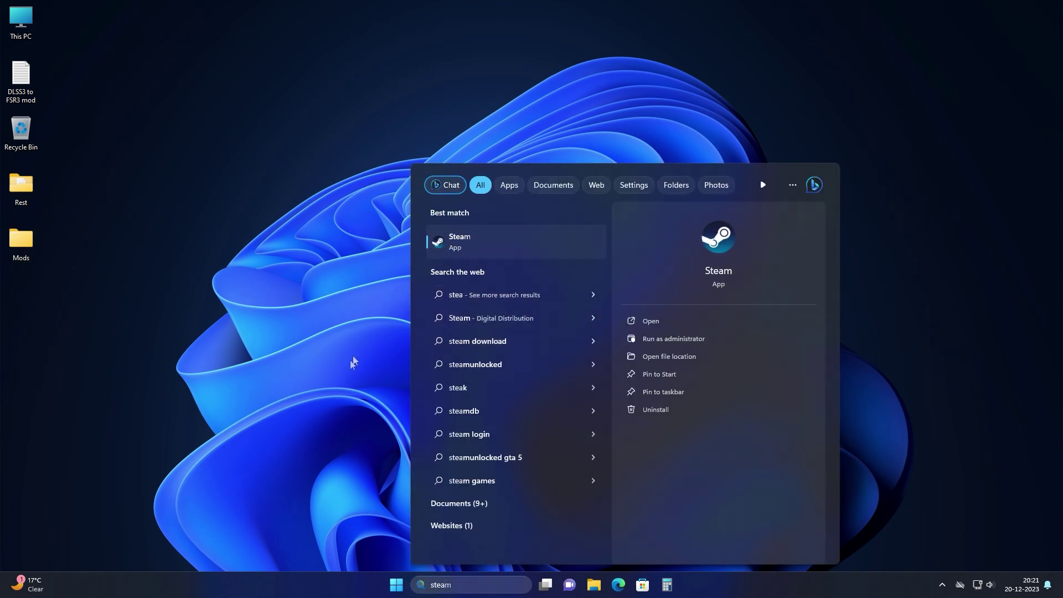
left_click(358, 314)
left_click(942, 585)
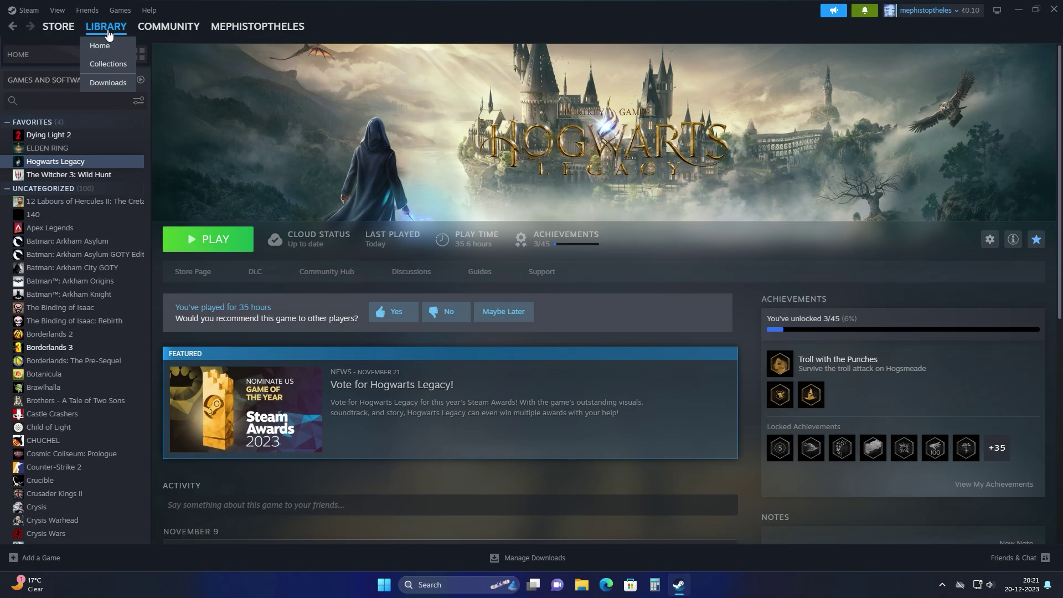
Step: Open The Witcher 3: Wild Hunt's Properties in Steam and go to Installed Files
left_click(92, 176)
right_click(98, 177)
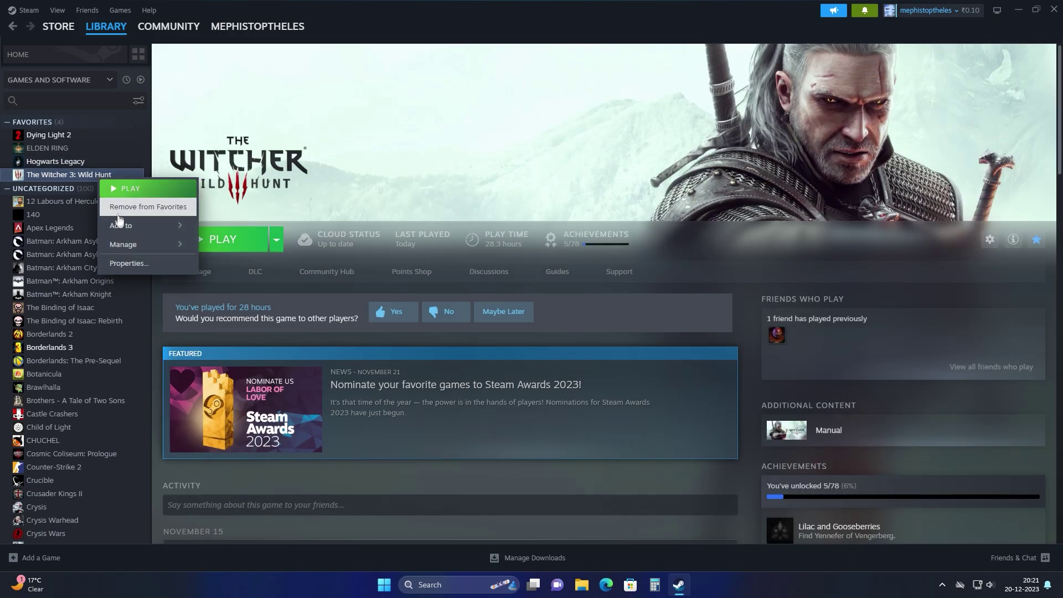
left_click(129, 265)
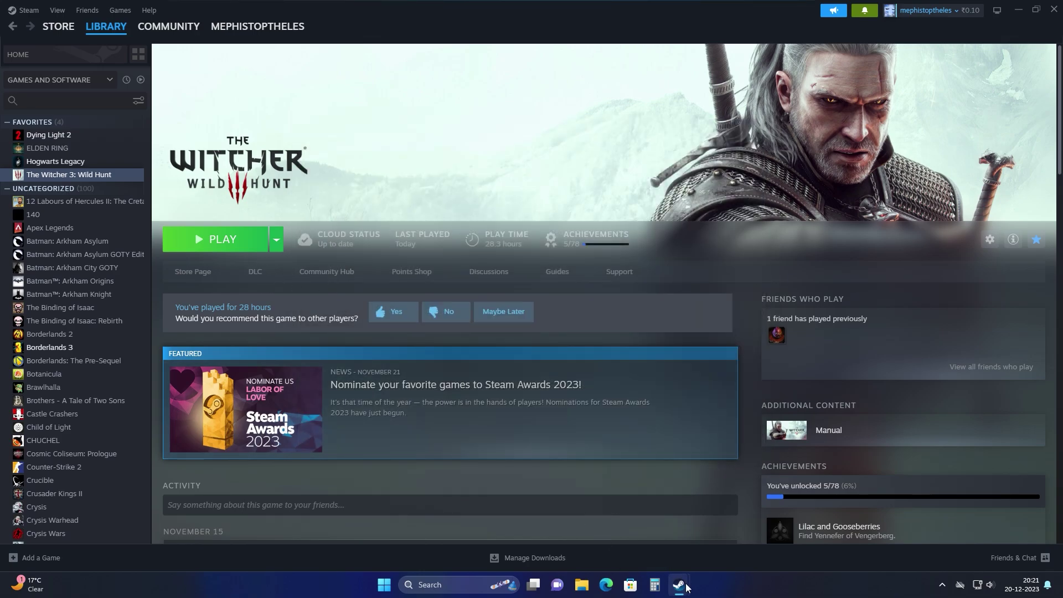
mouse_move(687, 586)
left_click(730, 510)
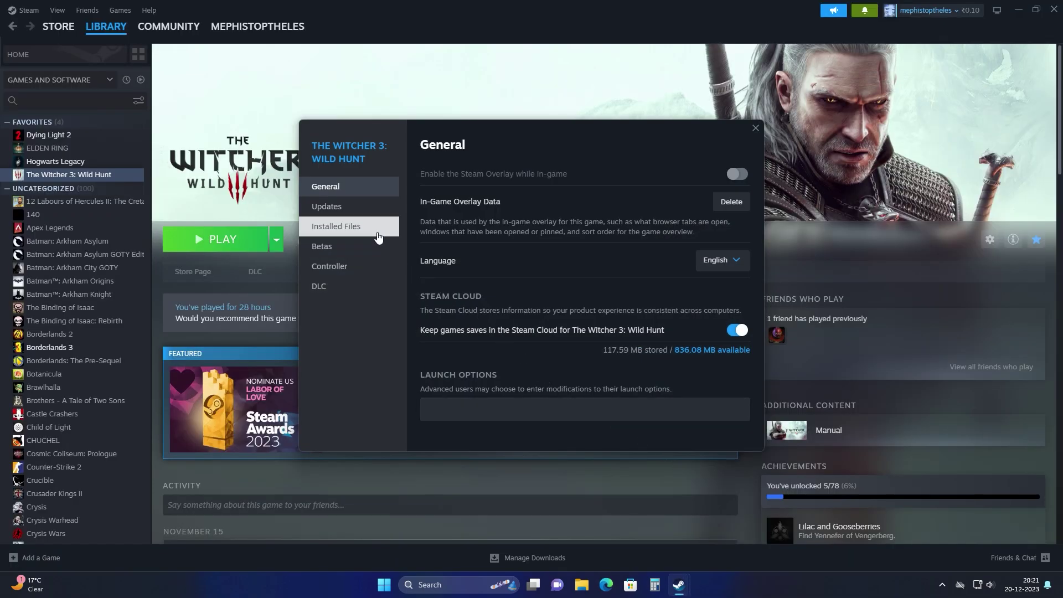
left_click(378, 237)
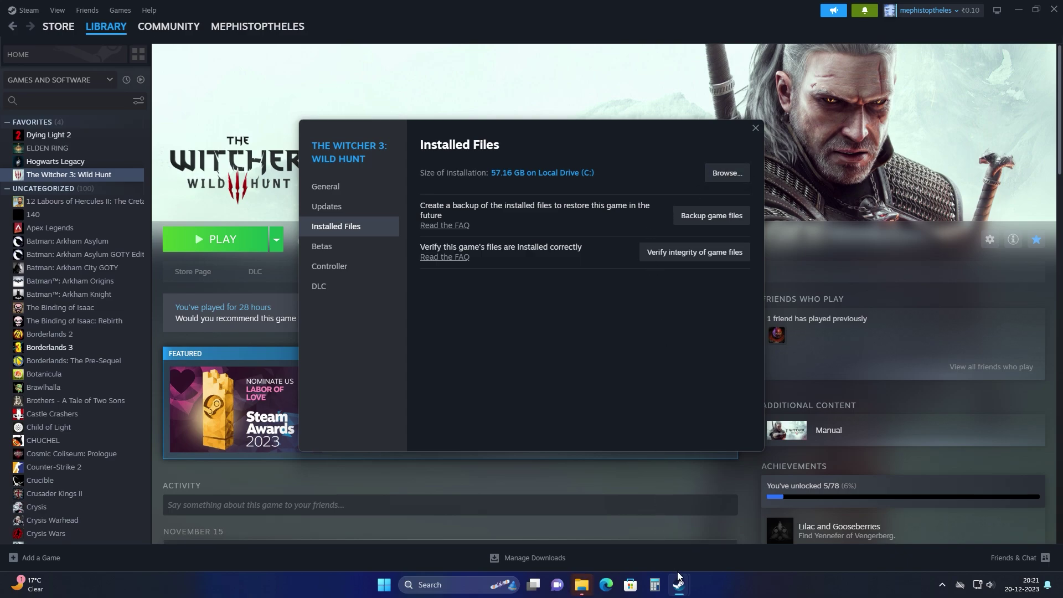
Step: Bring the Witcher 3 install folder window forward and maximize it
mouse_move(582, 585)
left_click(592, 520)
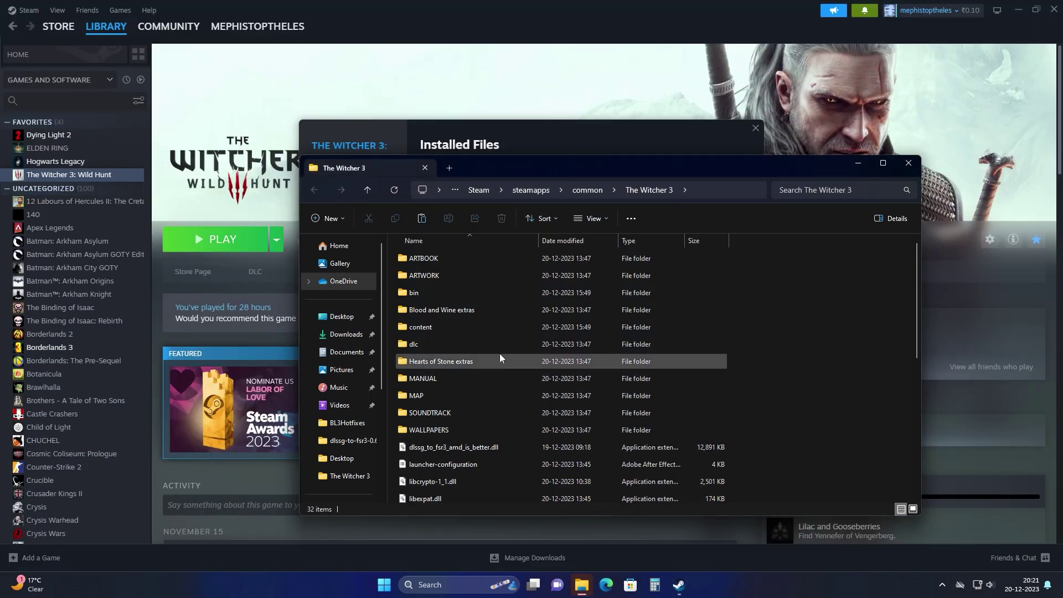
left_click_drag(609, 172, 580, 1)
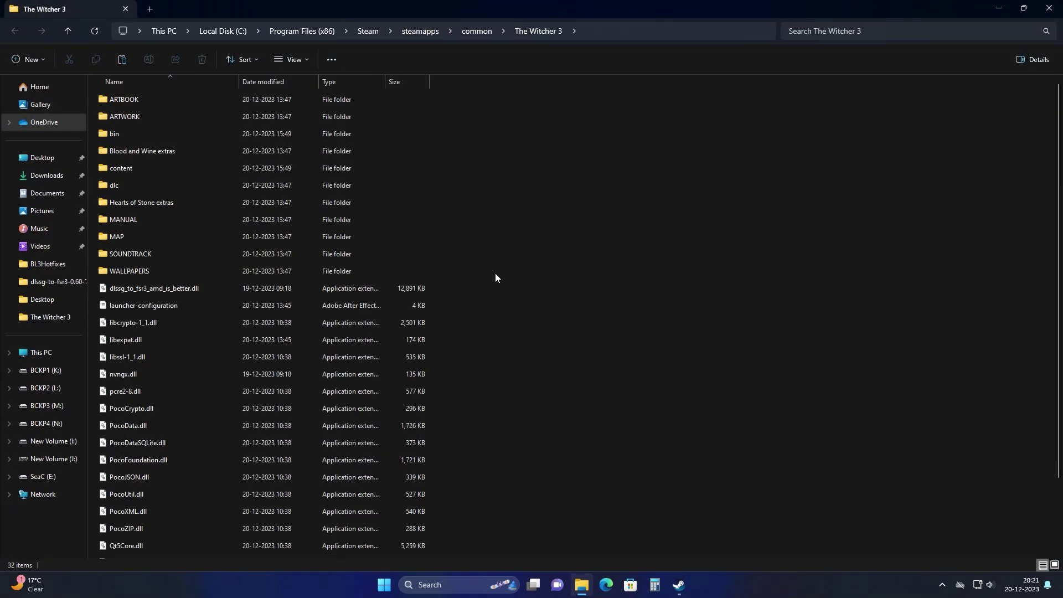
Step: Open the bin folder, look inside x64, and return to bin
scroll(495, 274, "down", 2)
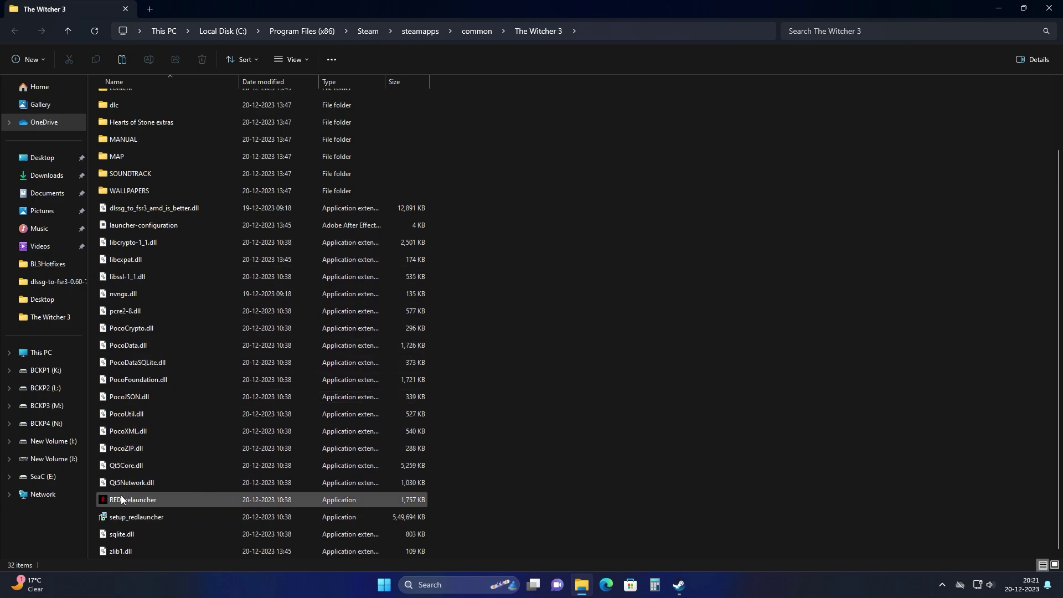
scroll(178, 490, "up", 2)
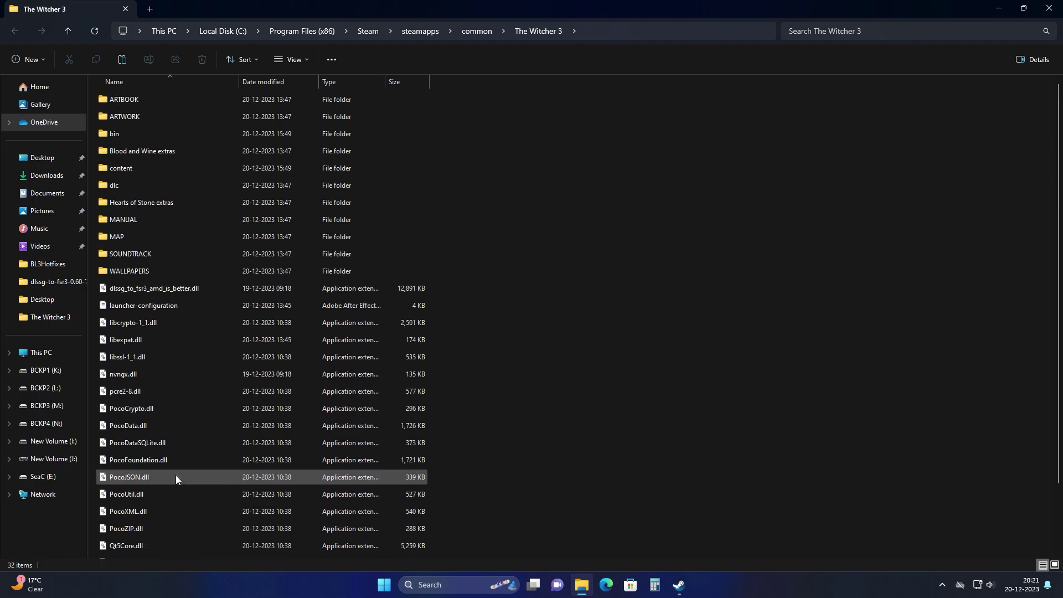
left_click(123, 137)
double_click(122, 136)
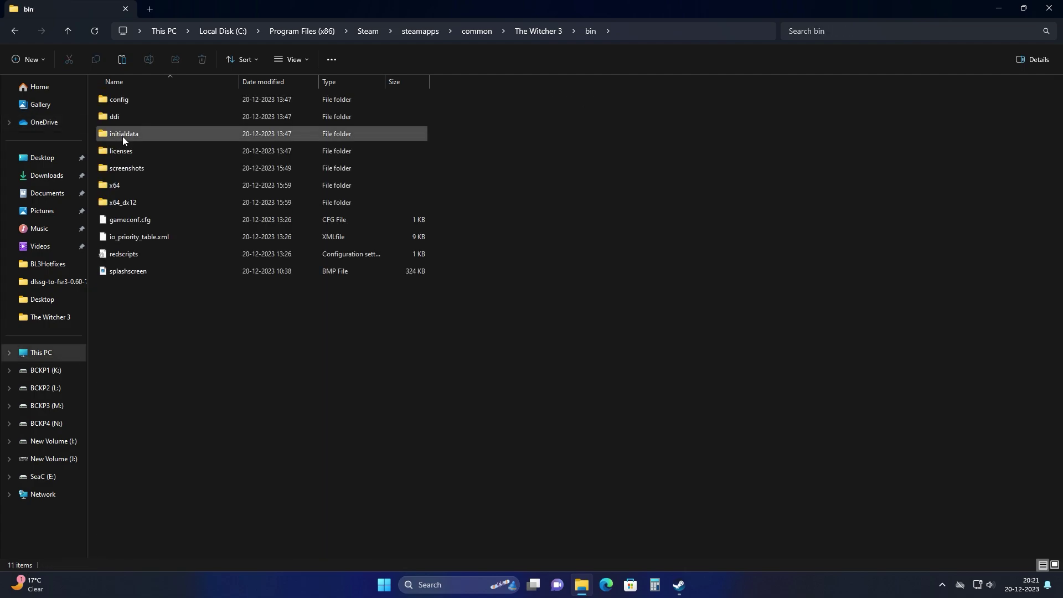
double_click(133, 185)
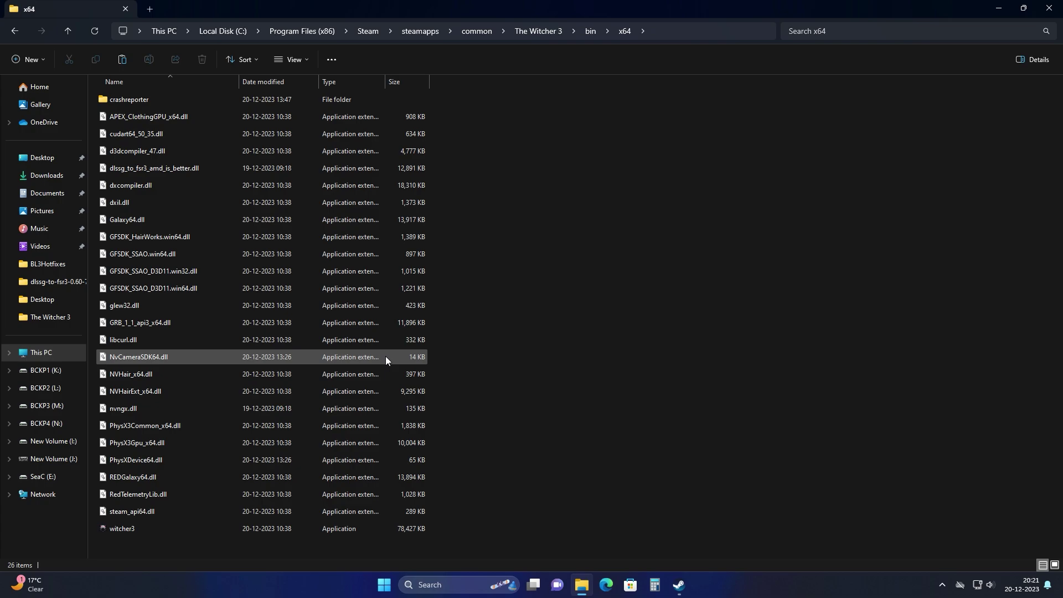
key("alt+Left")
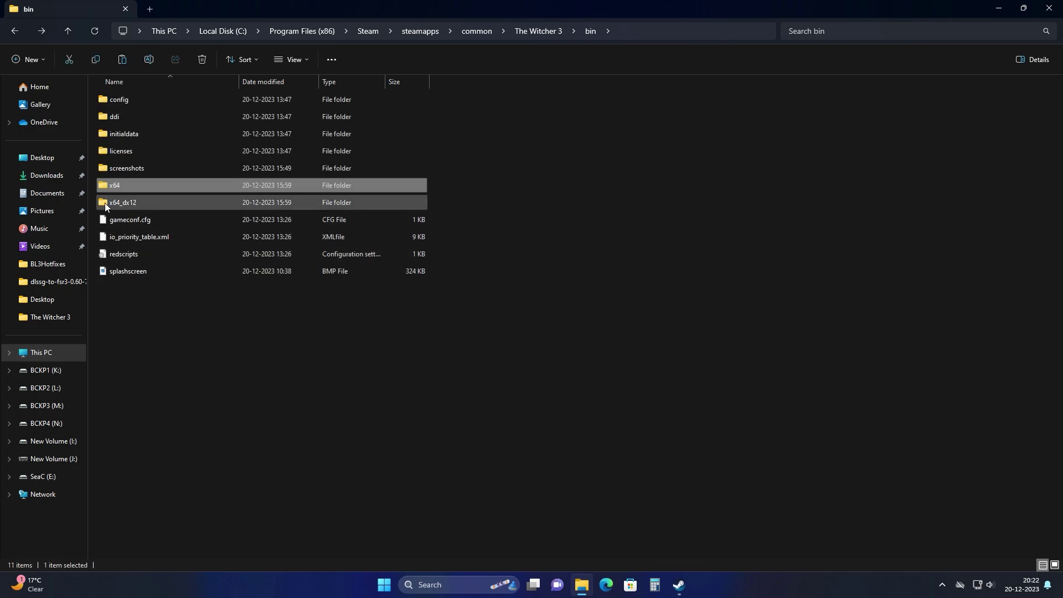
Step: Paste the two mod DLLs into x64_dx12, overwriting the existing files
double_click(155, 202)
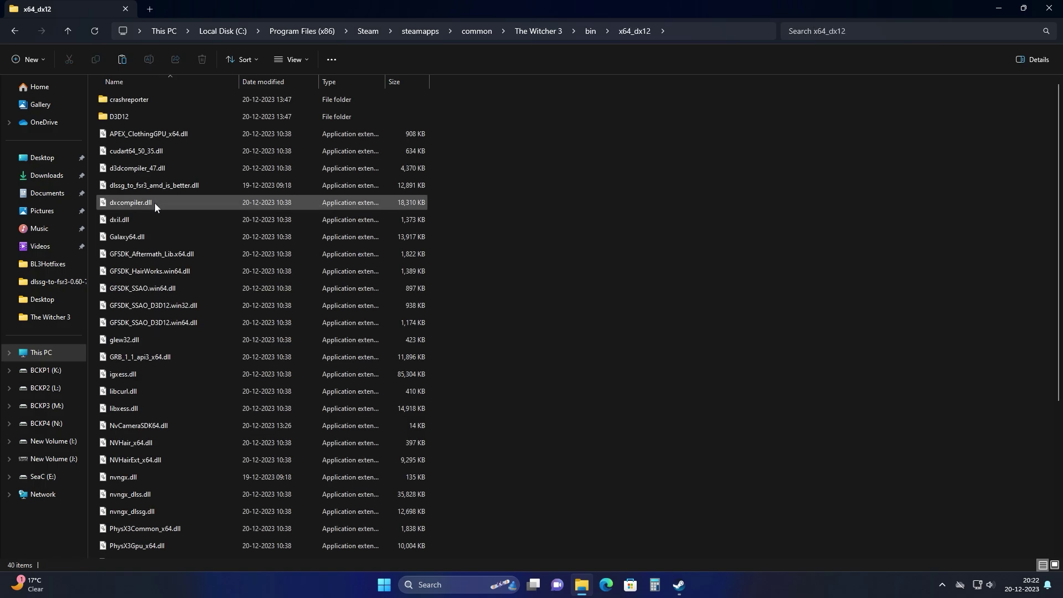
scroll(208, 303, "down", 4)
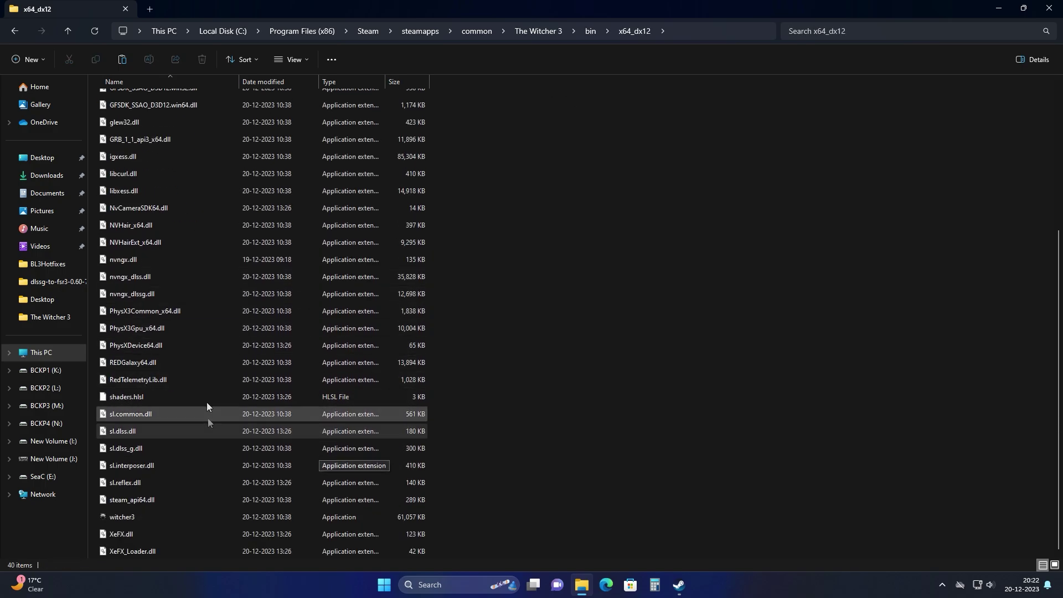
right_click(571, 316)
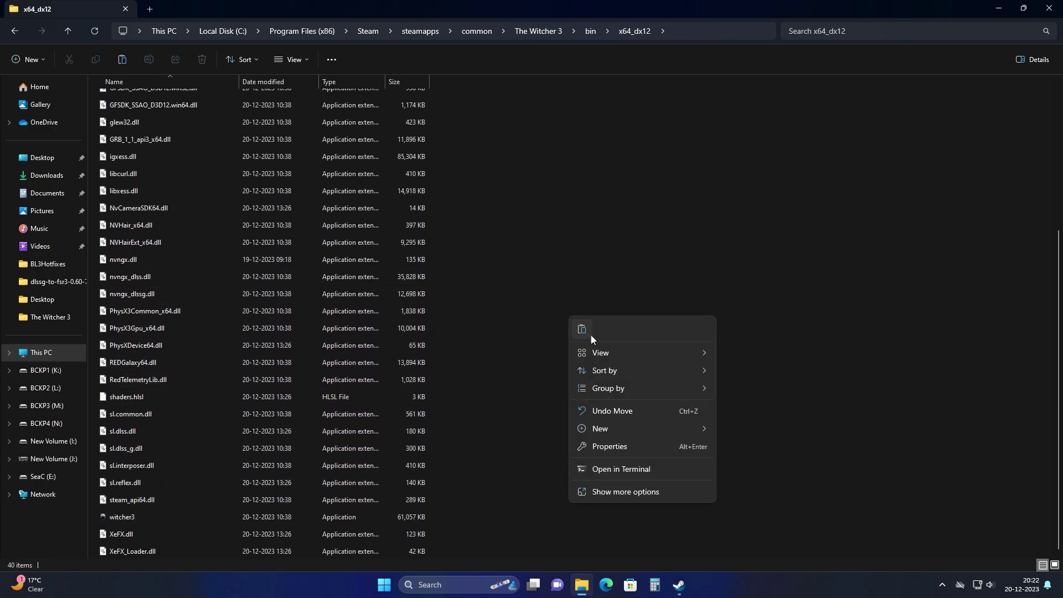
left_click(582, 330)
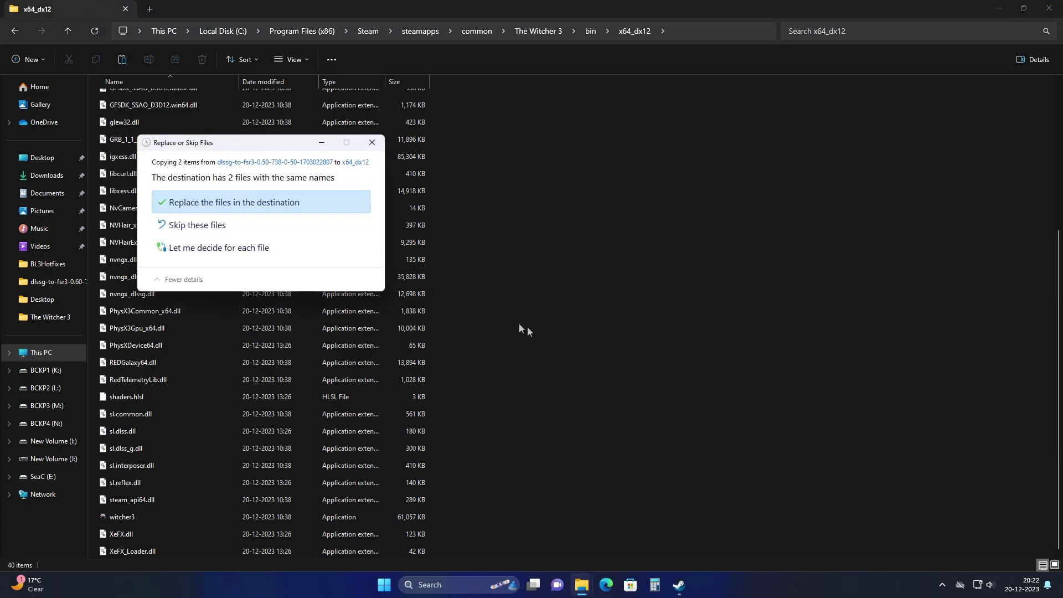
left_click(237, 203)
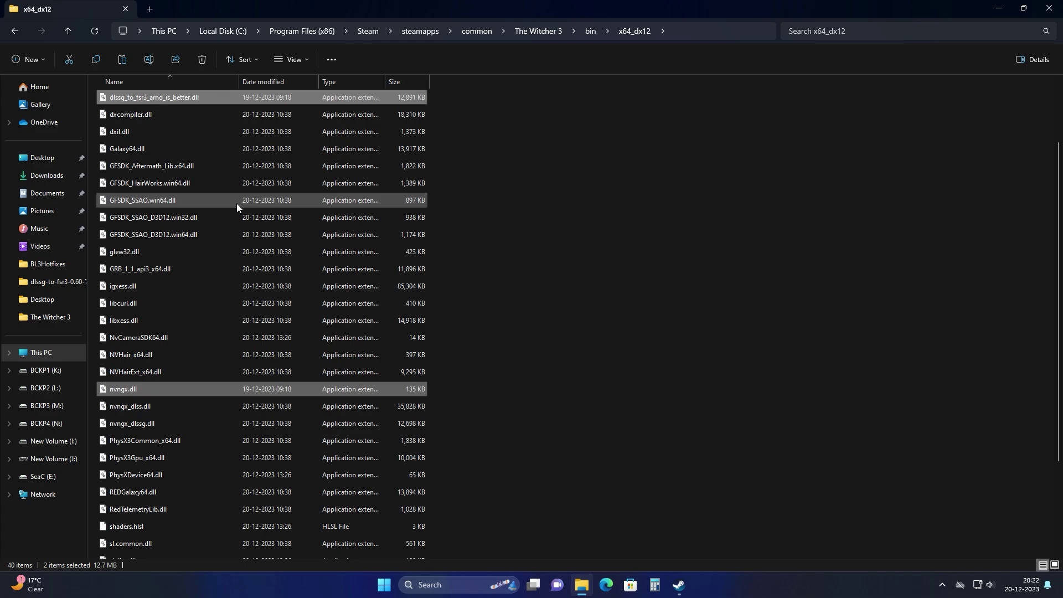
Step: Launch The Witcher 3 from the bin\x64 folder
scroll(486, 348, "down", 2)
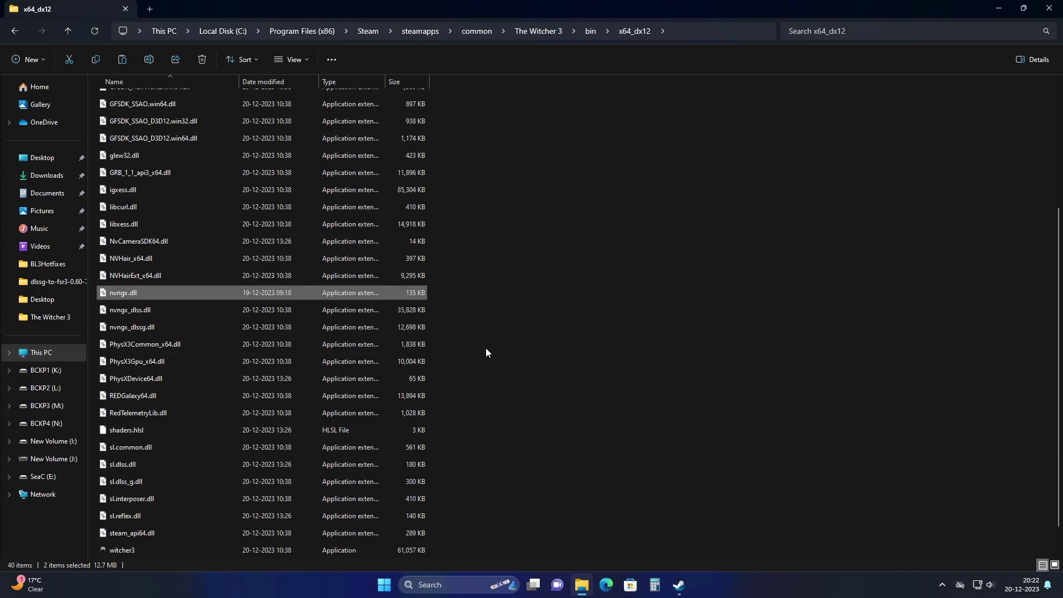
key("alt+Left")
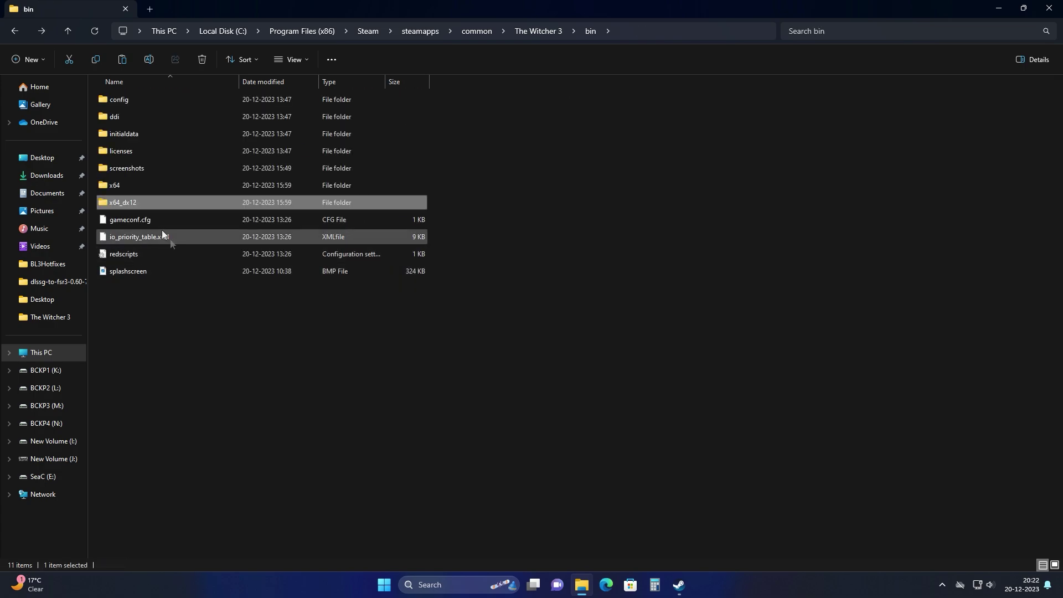
double_click(129, 185)
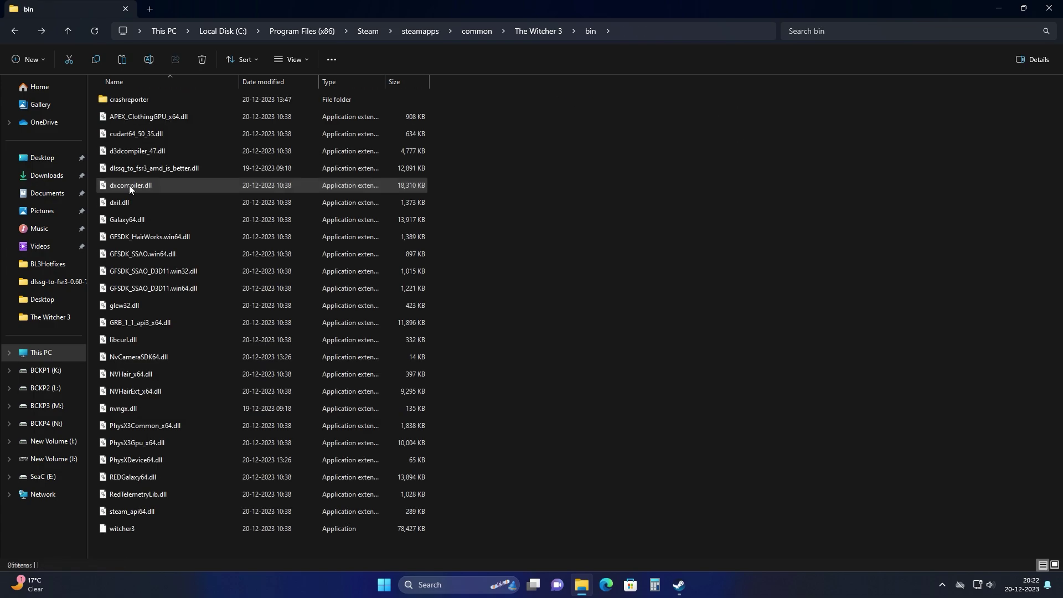
double_click(137, 527)
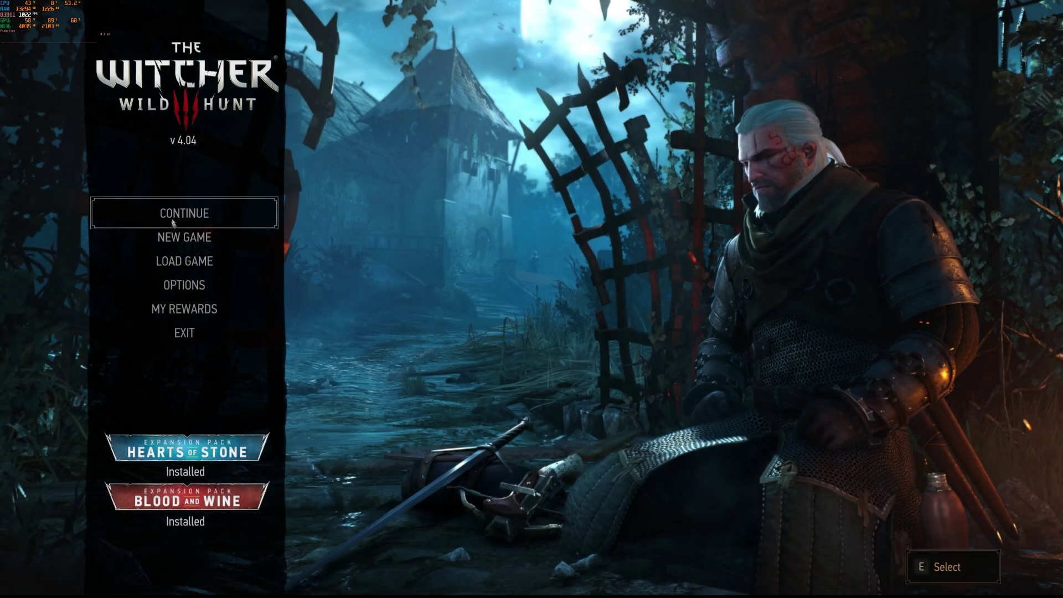
Step: Check Options > Video > Display, where DLSS Frame Generation is Off, then exit the game
left_click(185, 284)
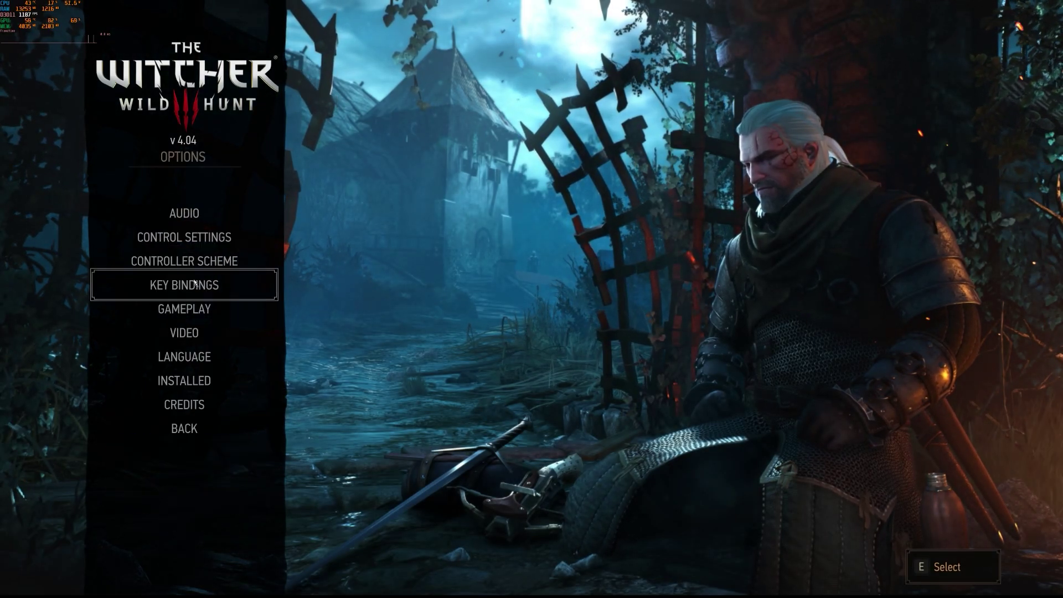
left_click(198, 331)
left_click(251, 308)
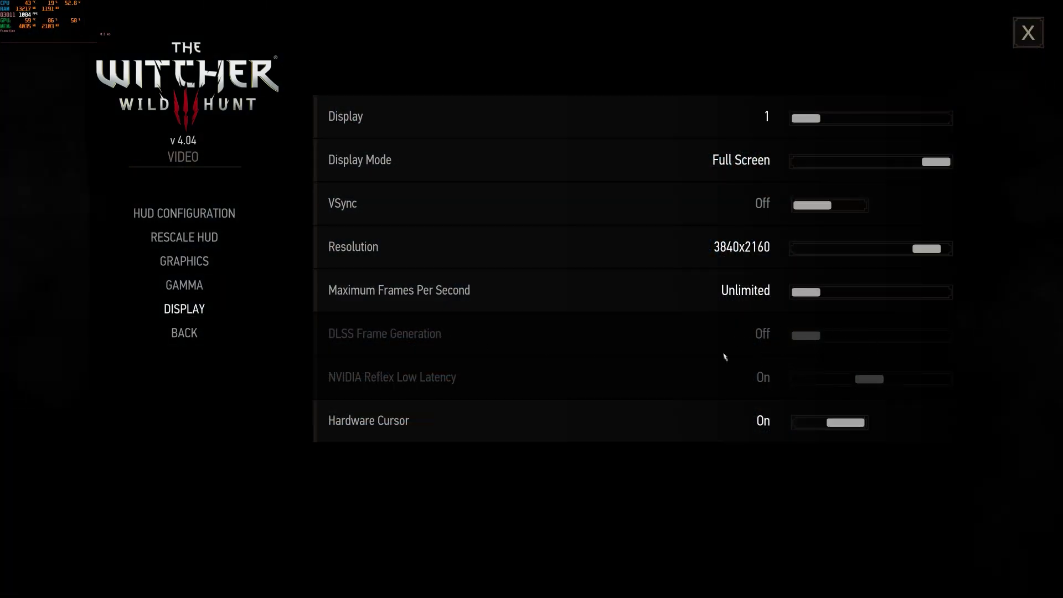
left_click(186, 346)
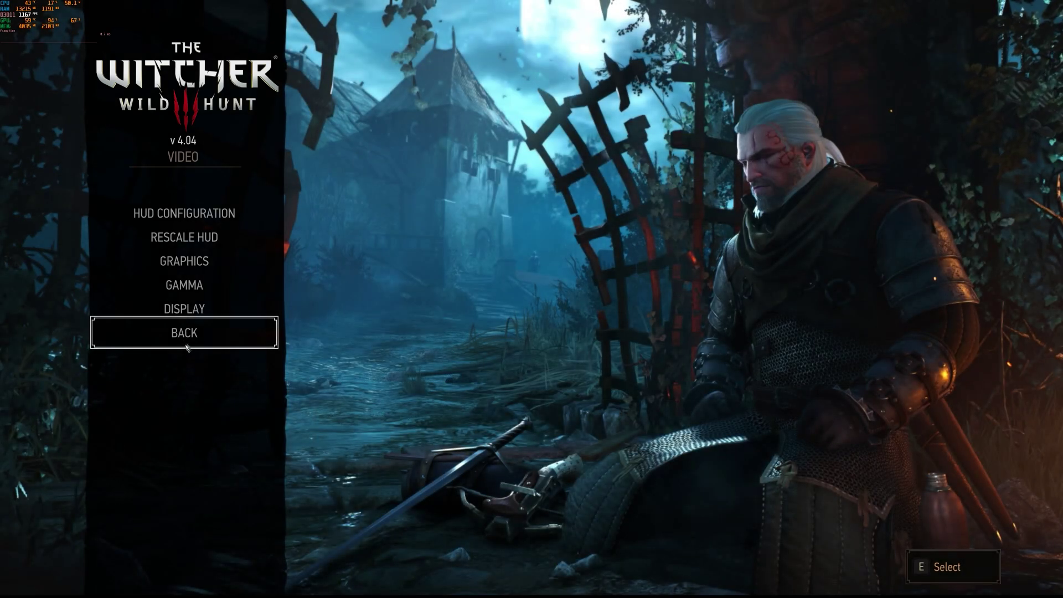
left_click(186, 346)
left_click(188, 427)
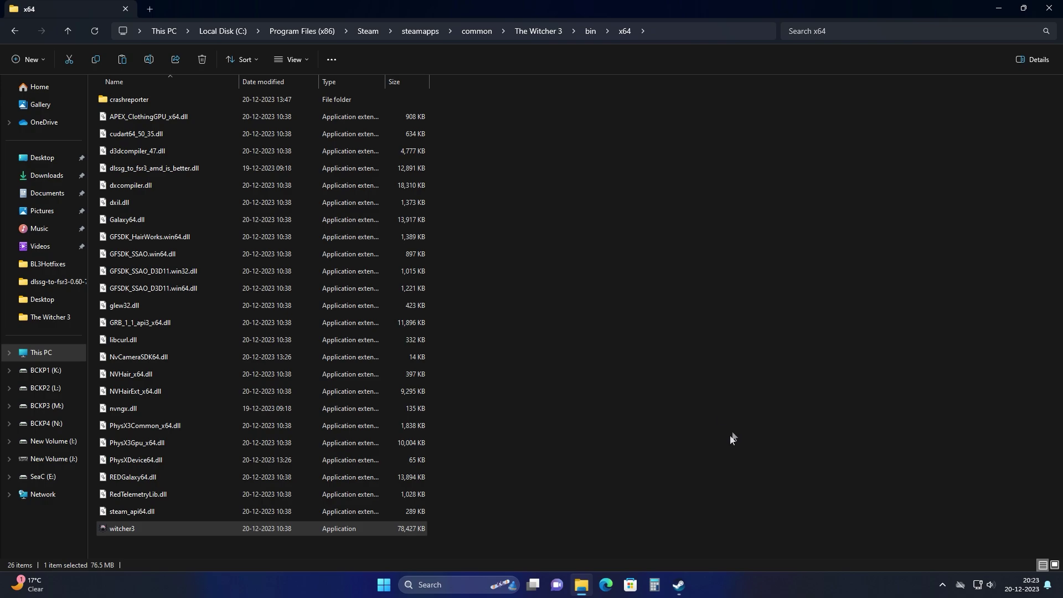
key("alt+Left")
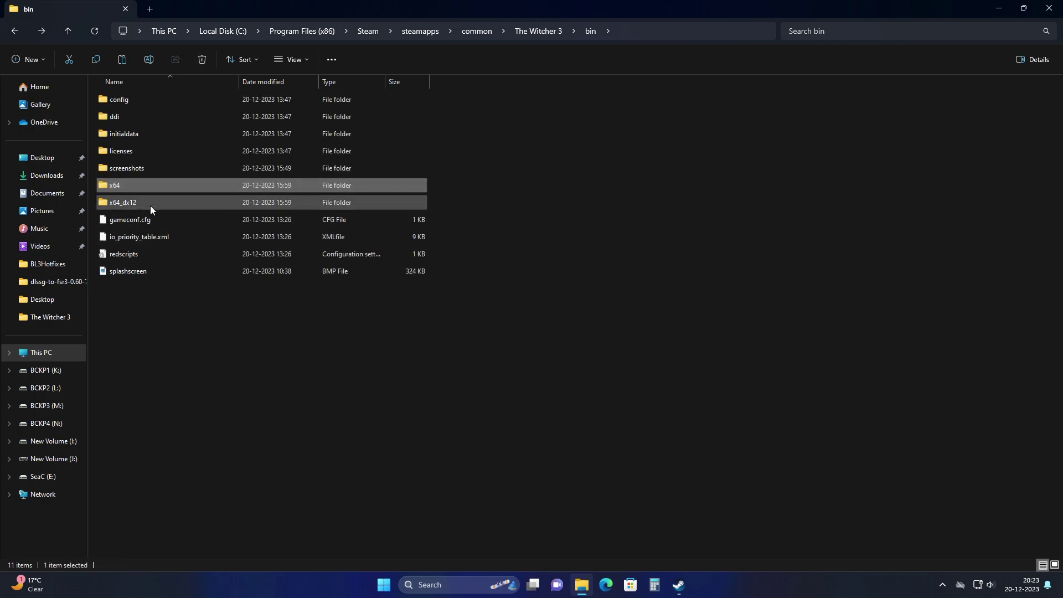
Step: Launch witcher3 from the x64_dx12 folder and dismiss the launch message
double_click(151, 205)
scroll(152, 401, "down", 5)
double_click(127, 520)
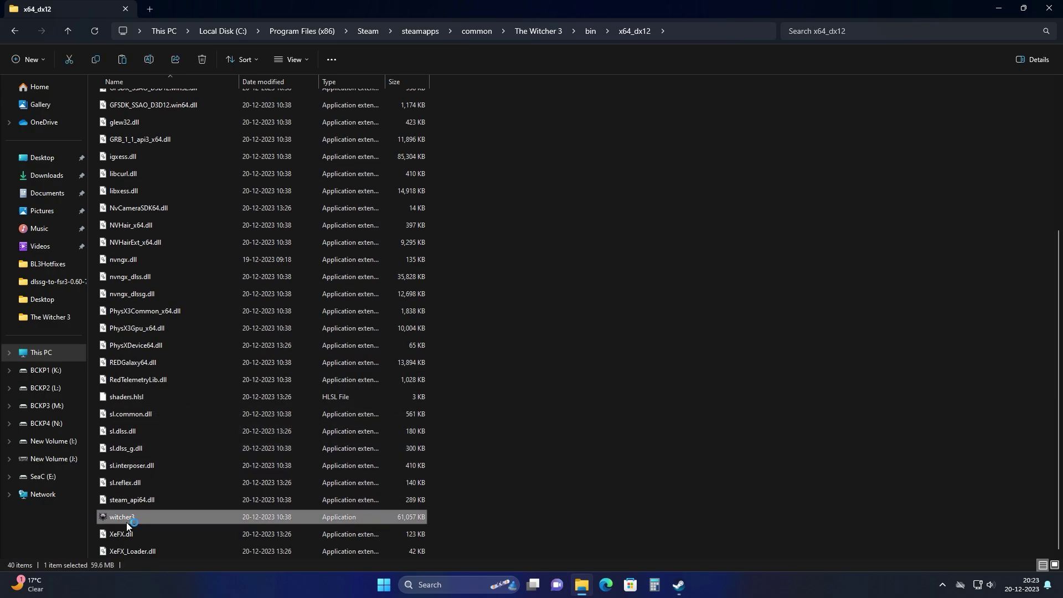
left_click(618, 356)
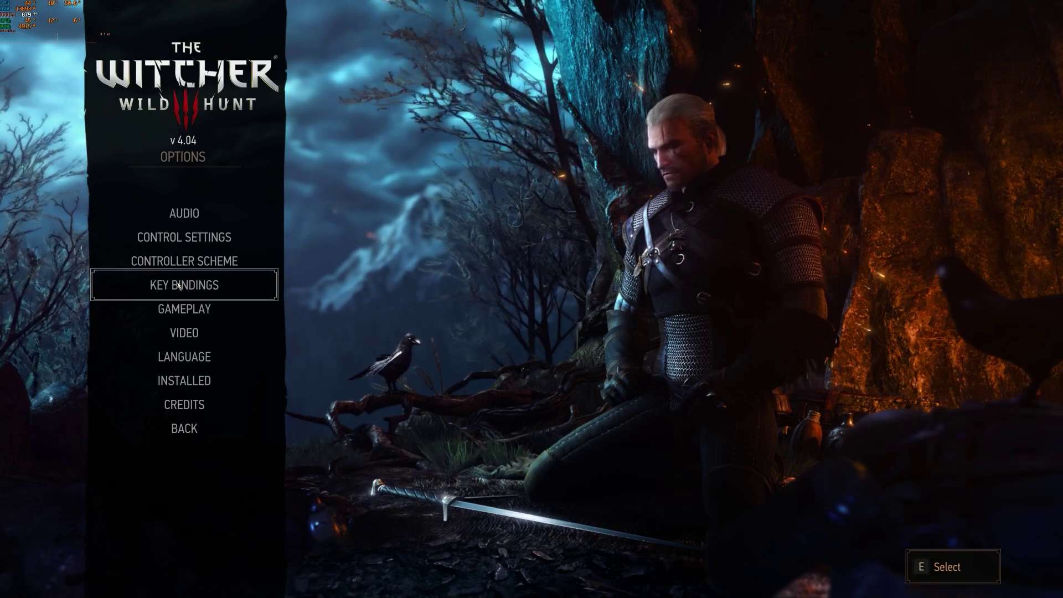
Step: Toggle DLSS Frame Generation off and back On in Video > Display, then exit the game
left_click(187, 333)
left_click(185, 309)
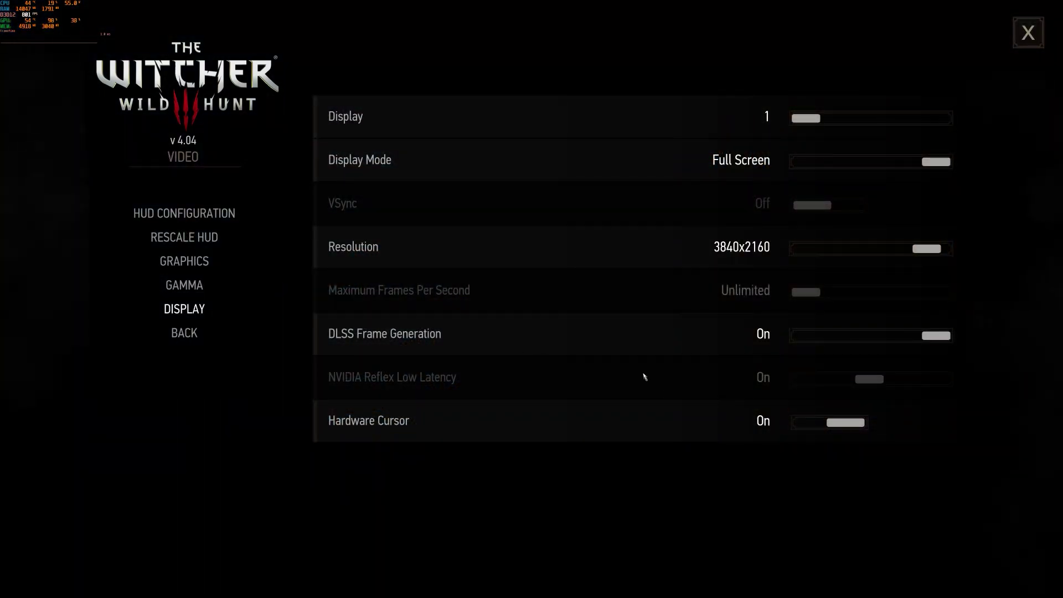
left_click(843, 339)
left_click(833, 340)
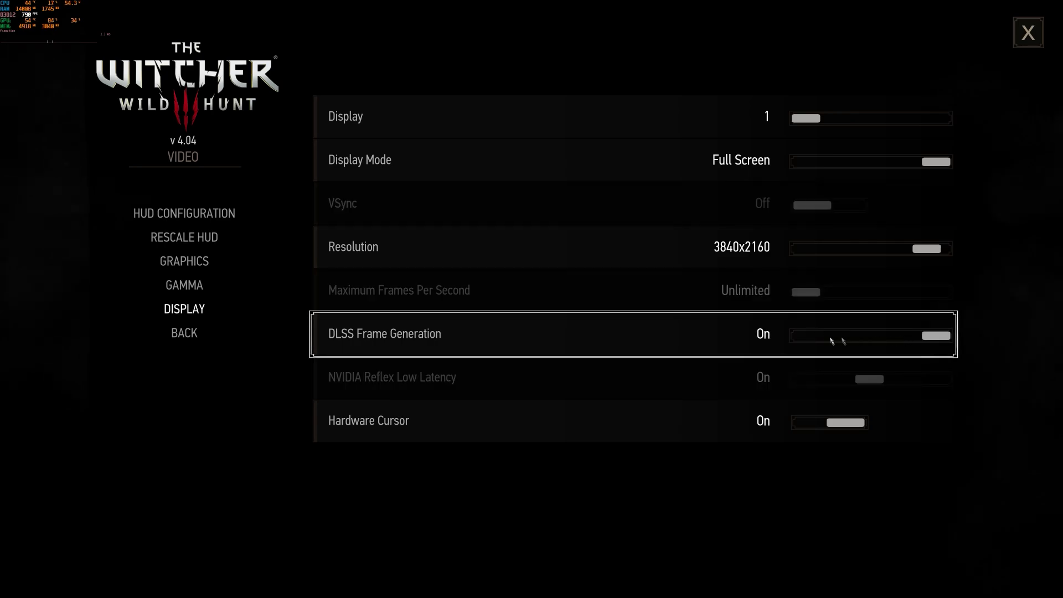
left_click(209, 338)
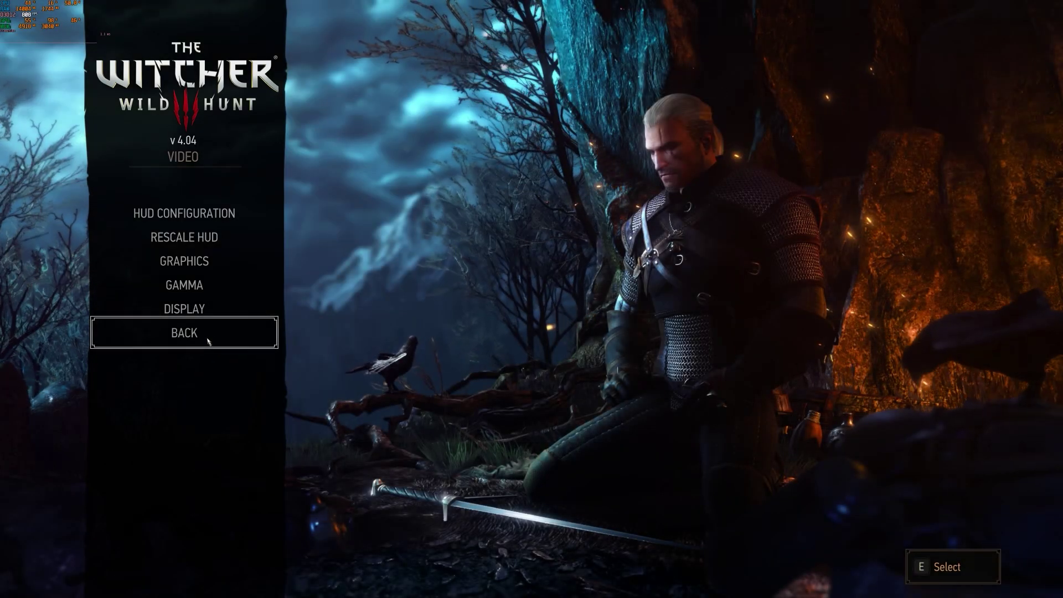
left_click(208, 342)
left_click(204, 430)
left_click(197, 355)
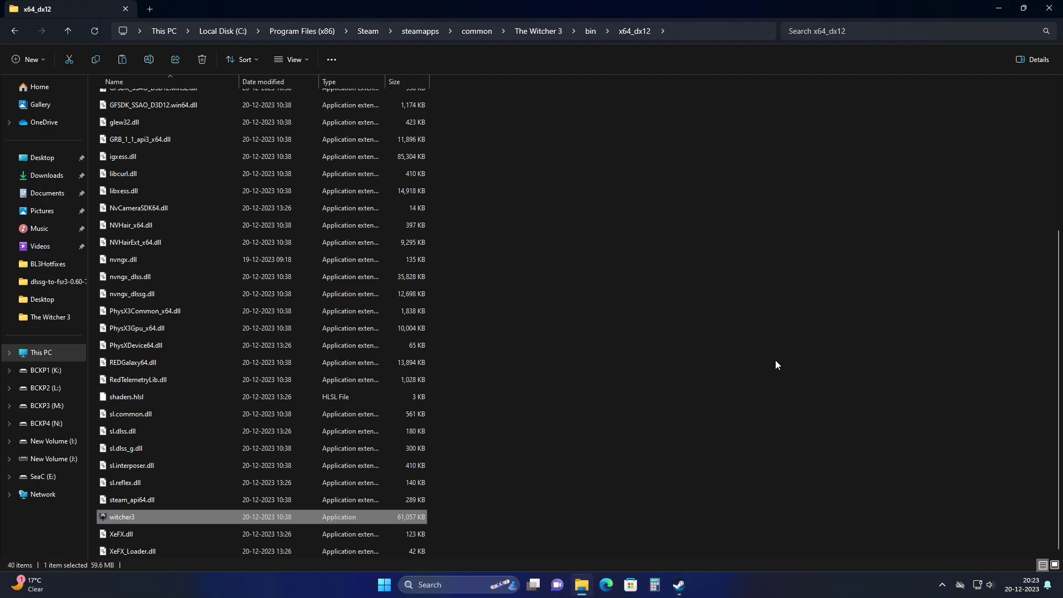
Step: Open Hogwarts Legacy's Installed Files properties (72.96 GB) and browse to its install folder
left_click(1049, 8)
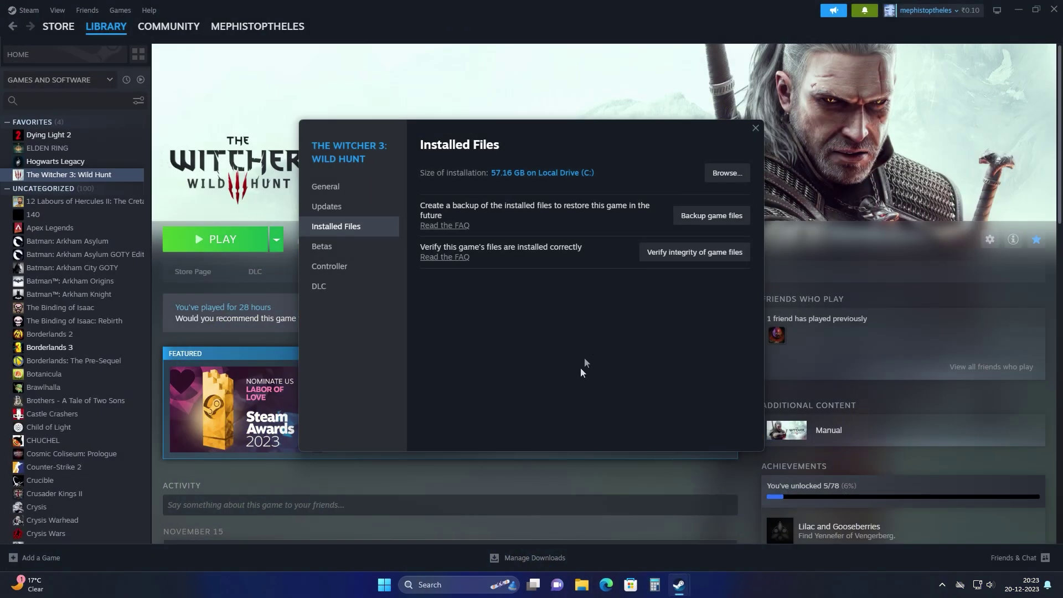
left_click(756, 127)
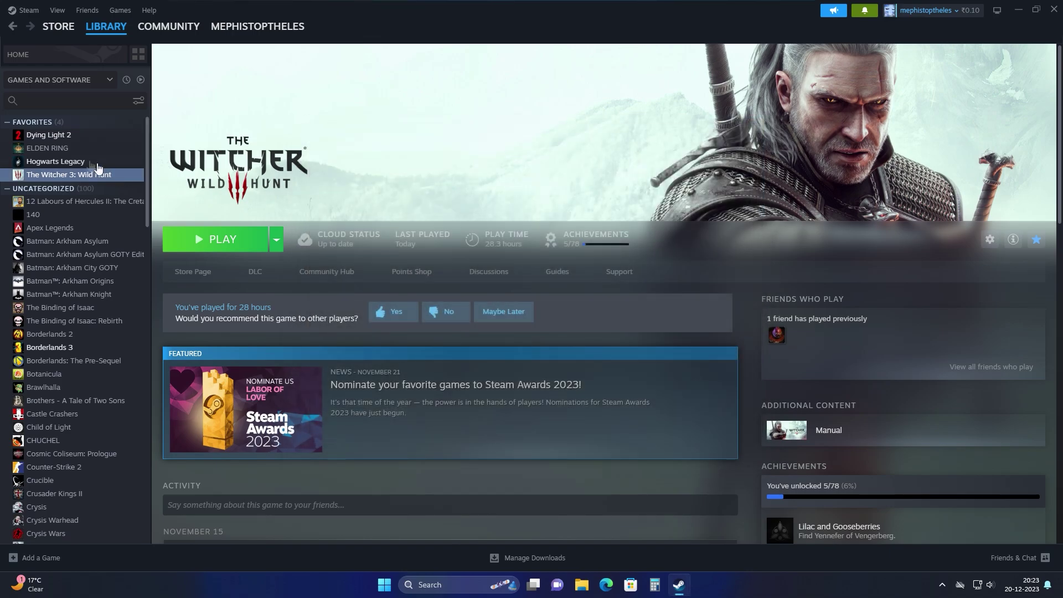
left_click(53, 162)
right_click(54, 163)
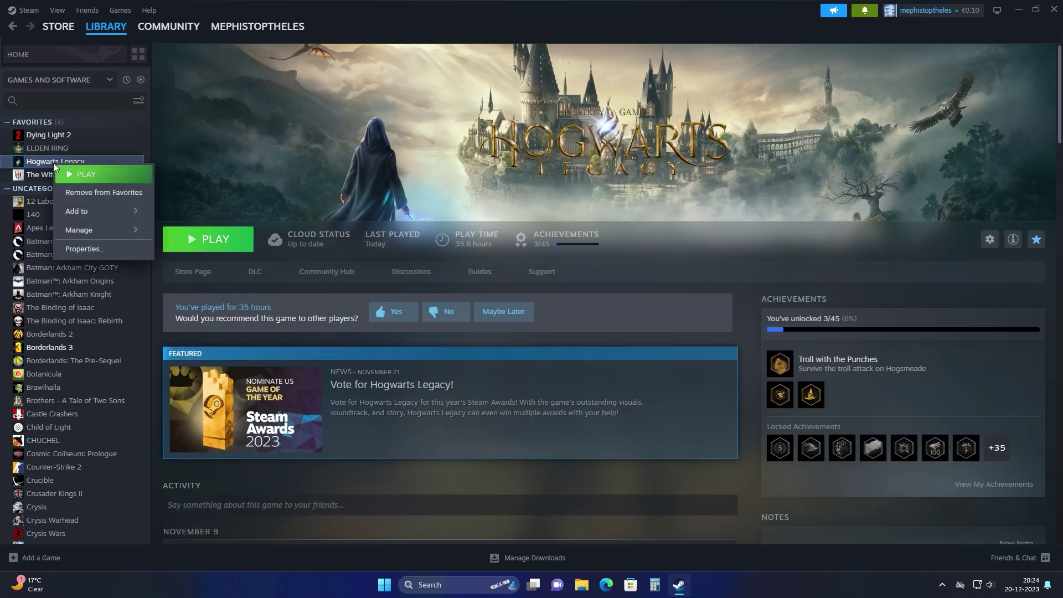
left_click(83, 248)
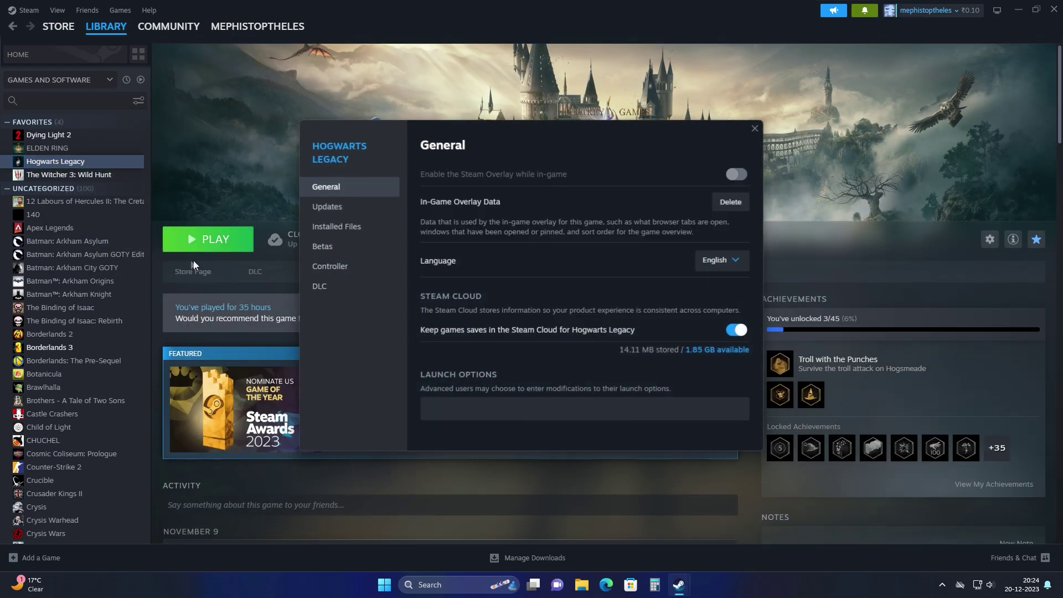
left_click(349, 227)
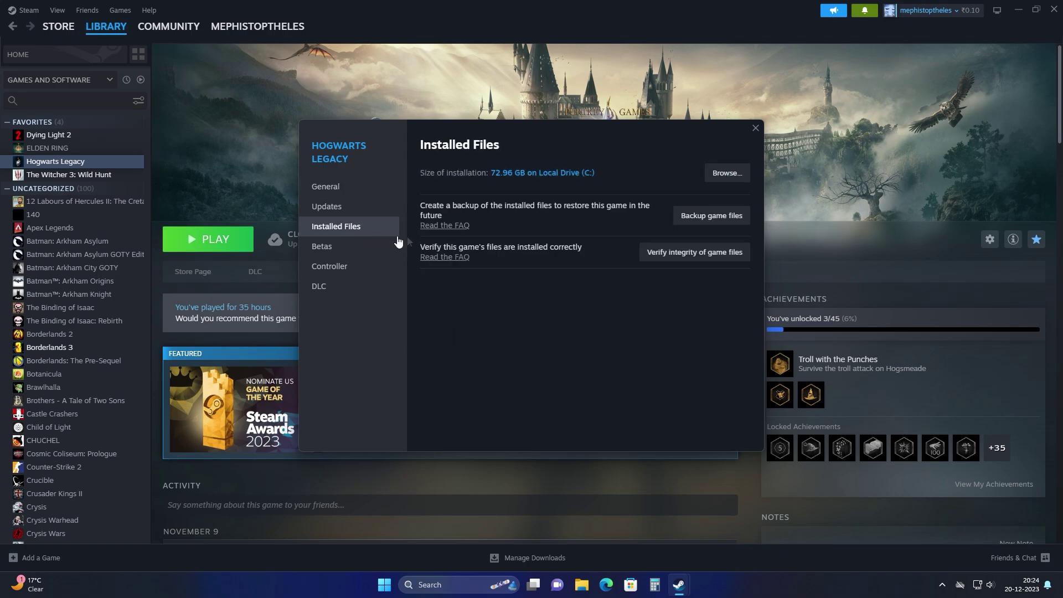
left_click(713, 187)
Step: Paste the two mod DLLs into the Hogwarts Legacy root folder, then delete the misplaced copies
mouse_move(581, 585)
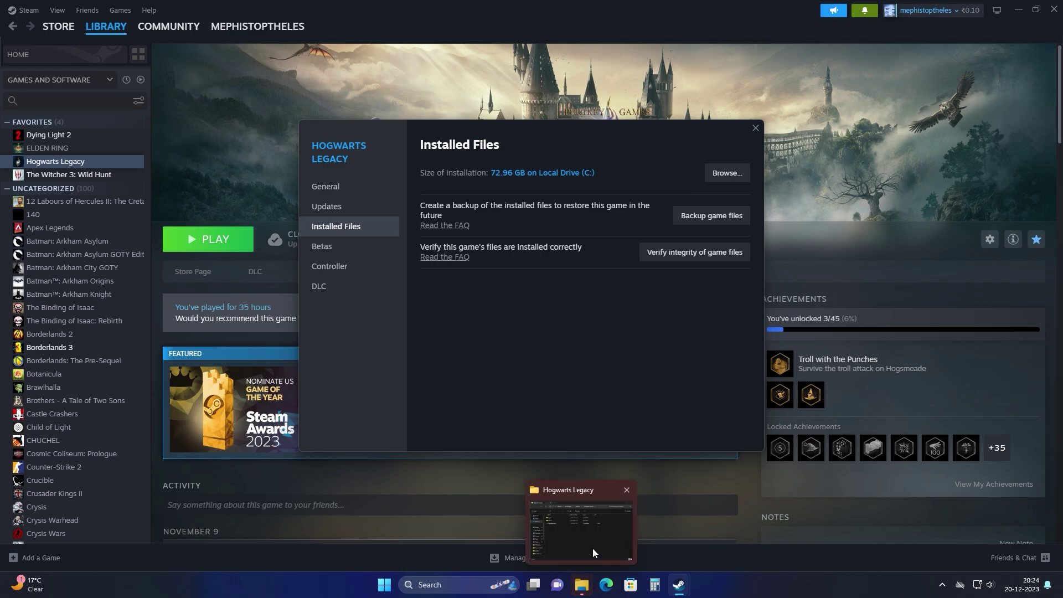
left_click(592, 548)
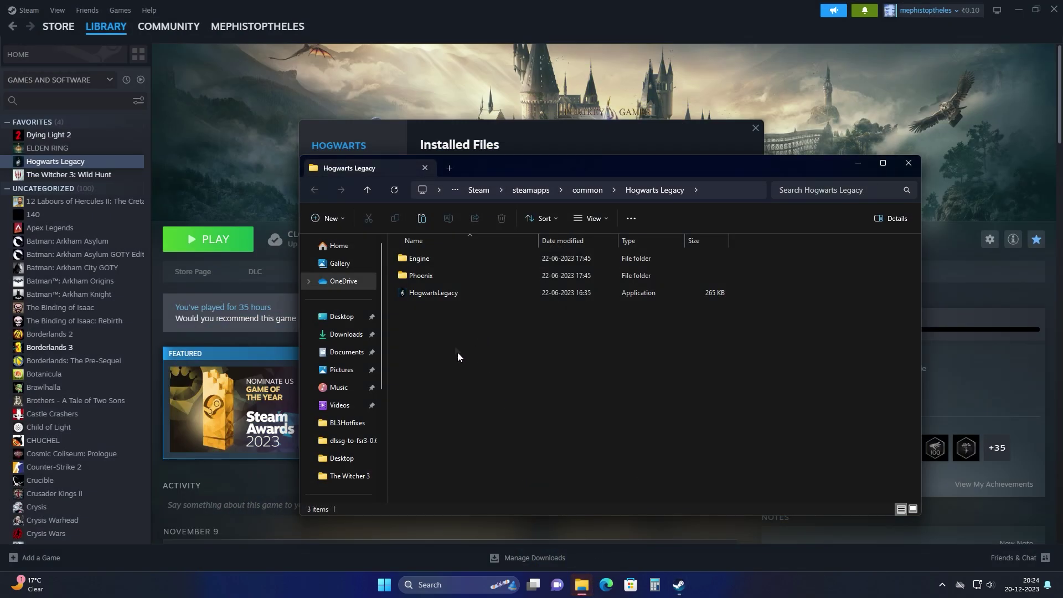
right_click(482, 342)
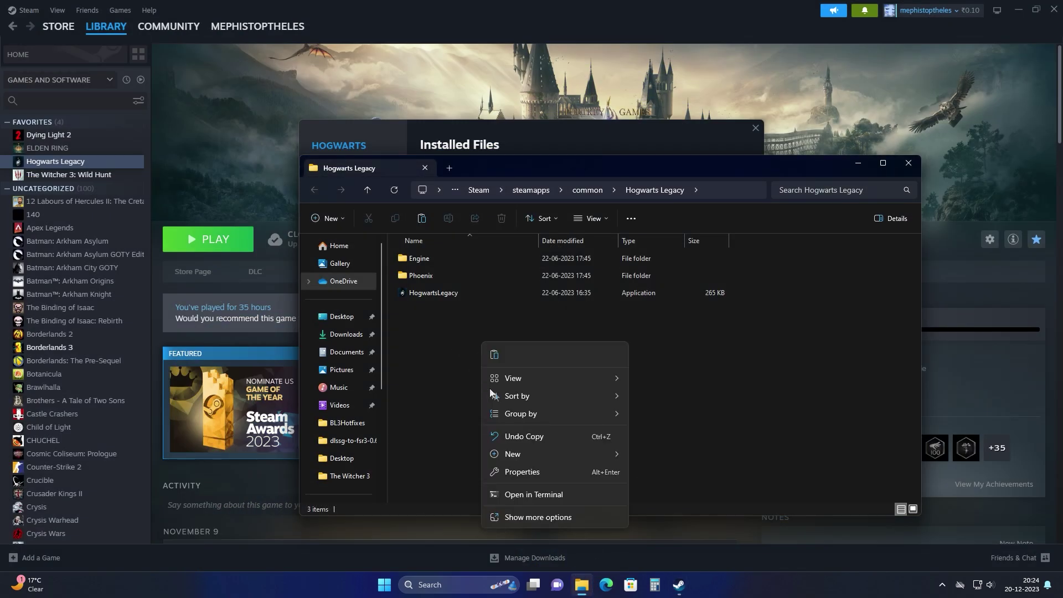
left_click(494, 355)
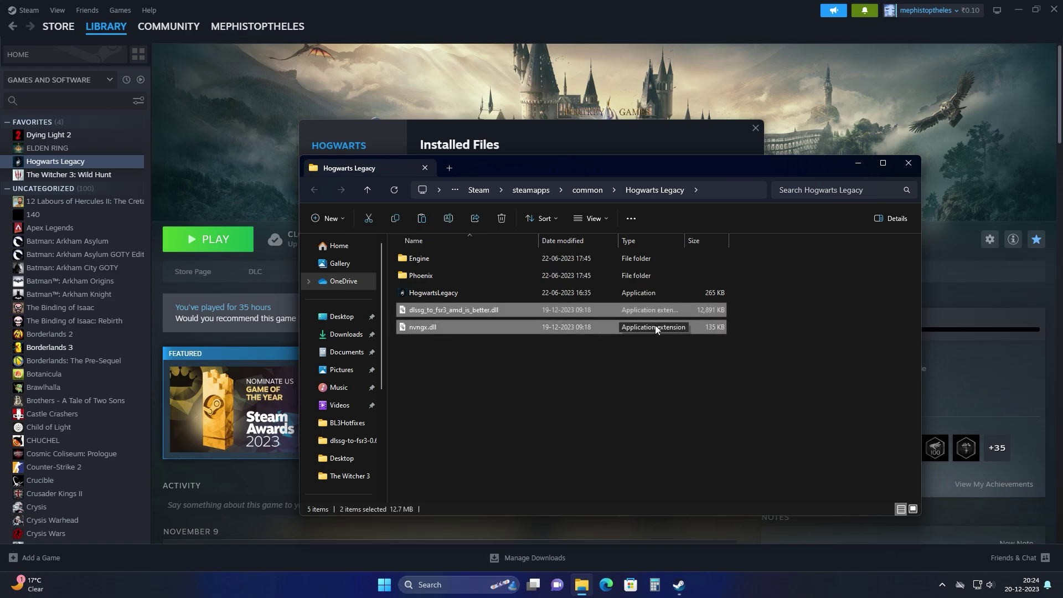
key("Delete")
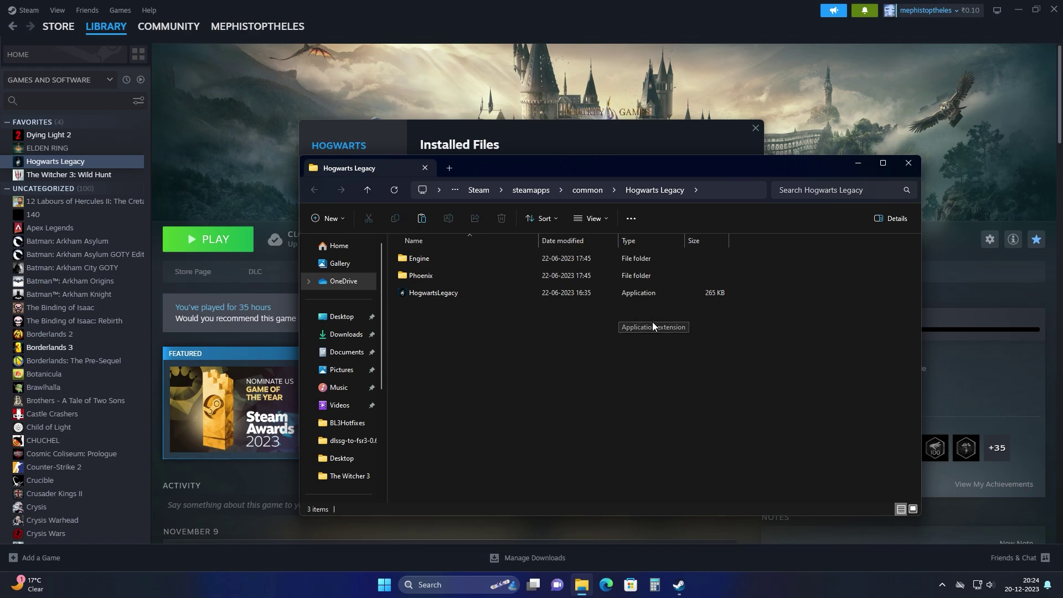
Step: Open Phoenix\Binaries\Win64 and select the dlssg_to_fsr3_amd_is_better.dll file there
double_click(440, 275)
double_click(443, 257)
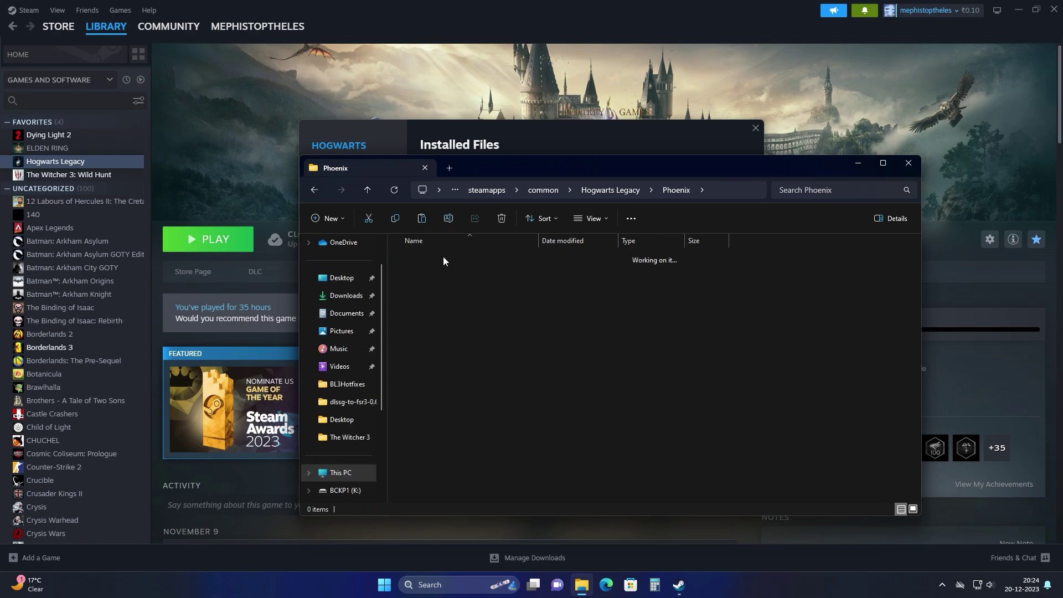
double_click(443, 258)
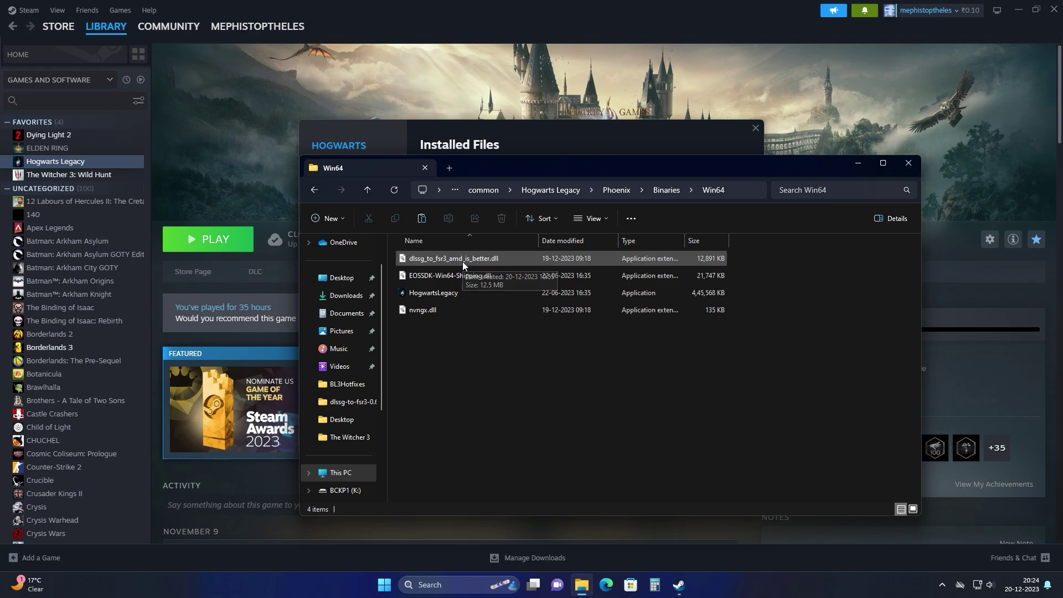
left_click(463, 261)
Step: Launch HogwartsLegacy from Win64 and acknowledge the dlssg-to-fsr3 loaded notice
double_click(459, 296)
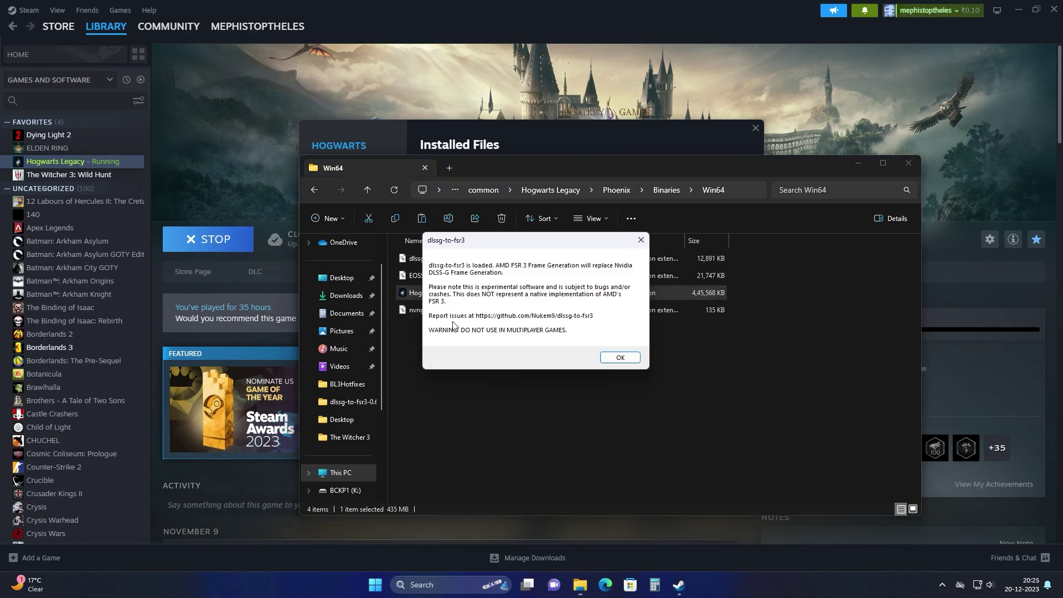
left_click(626, 357)
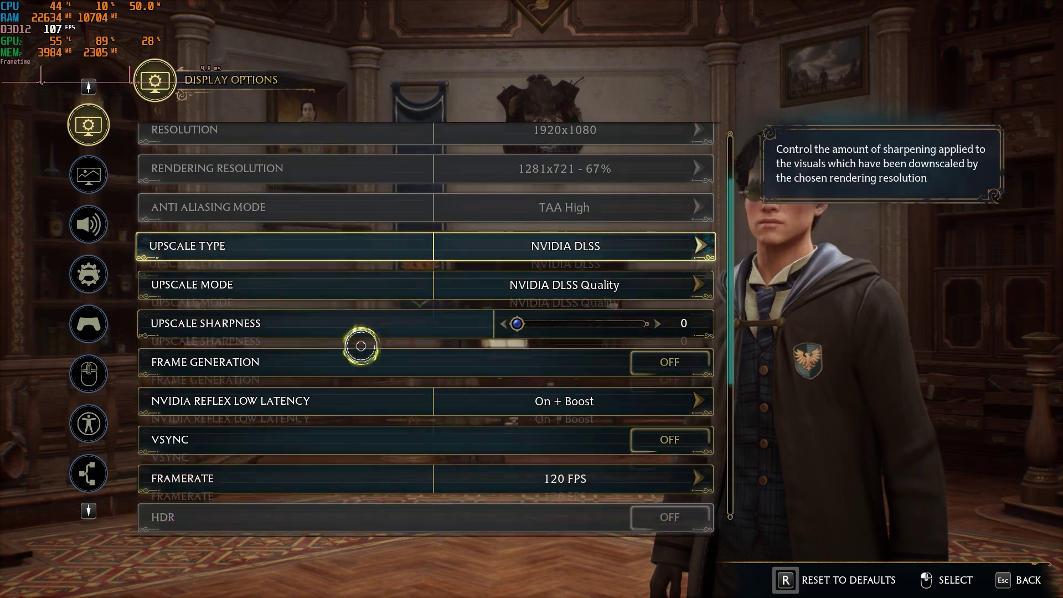
Step: Scroll down through Hogwarts Legacy's Display Options settings
scroll(332, 355, "down", 7)
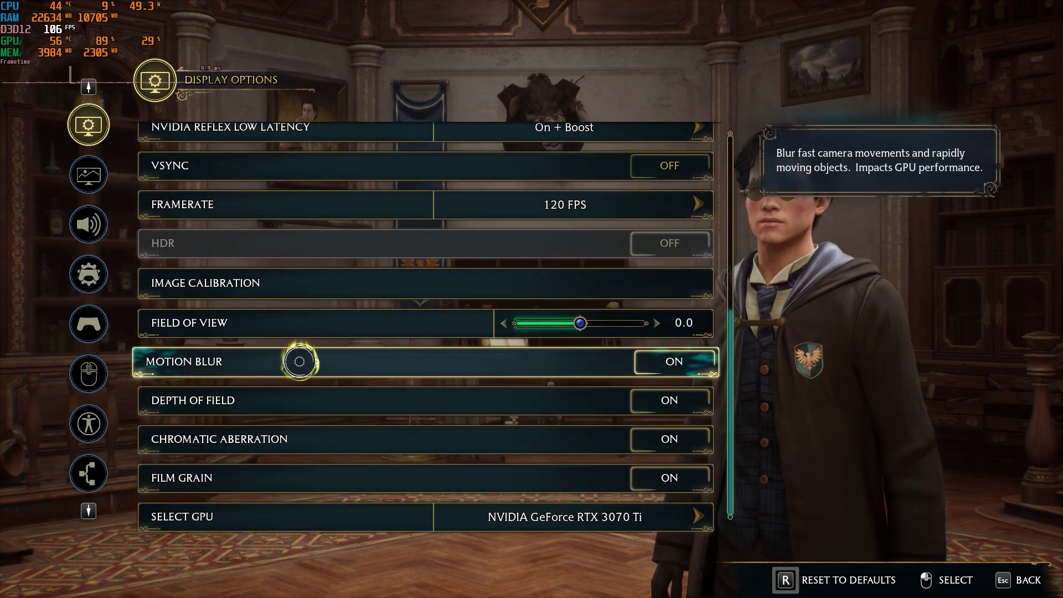